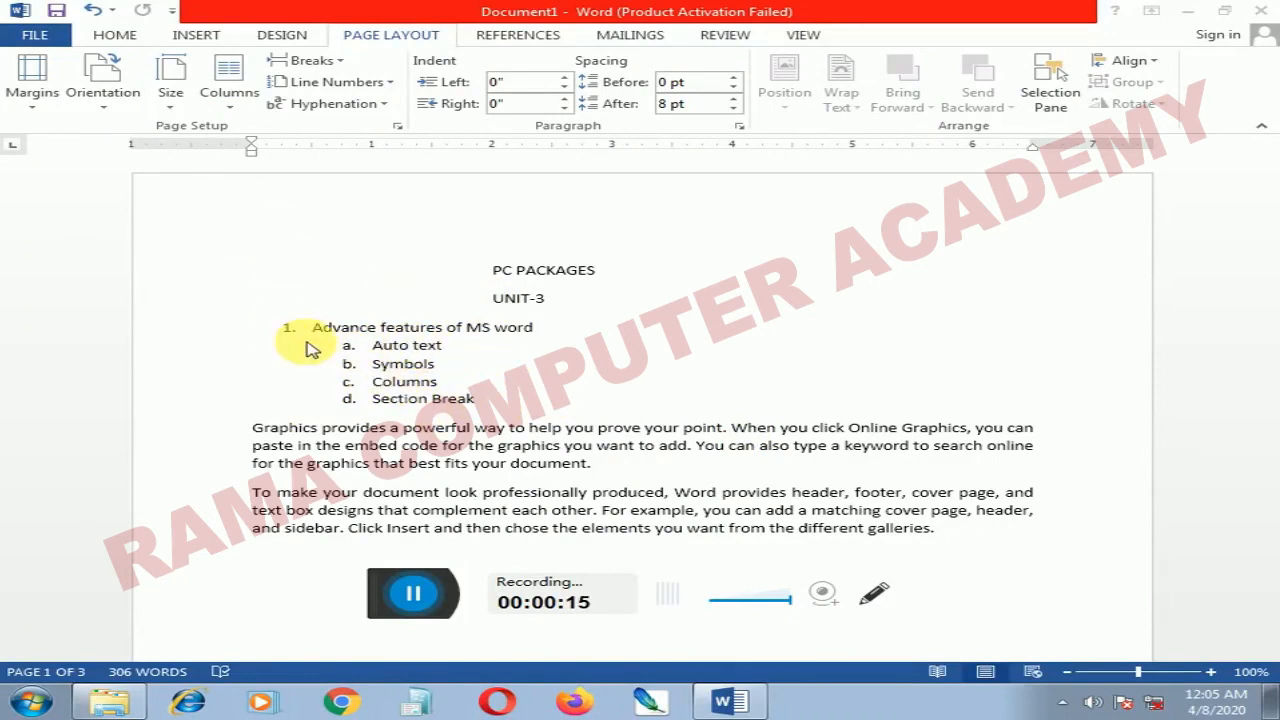
Step: Save the first body paragraph, starting "Graphics provides", as an AutoText building block named Graph, redefining the existing entry
click(116, 35)
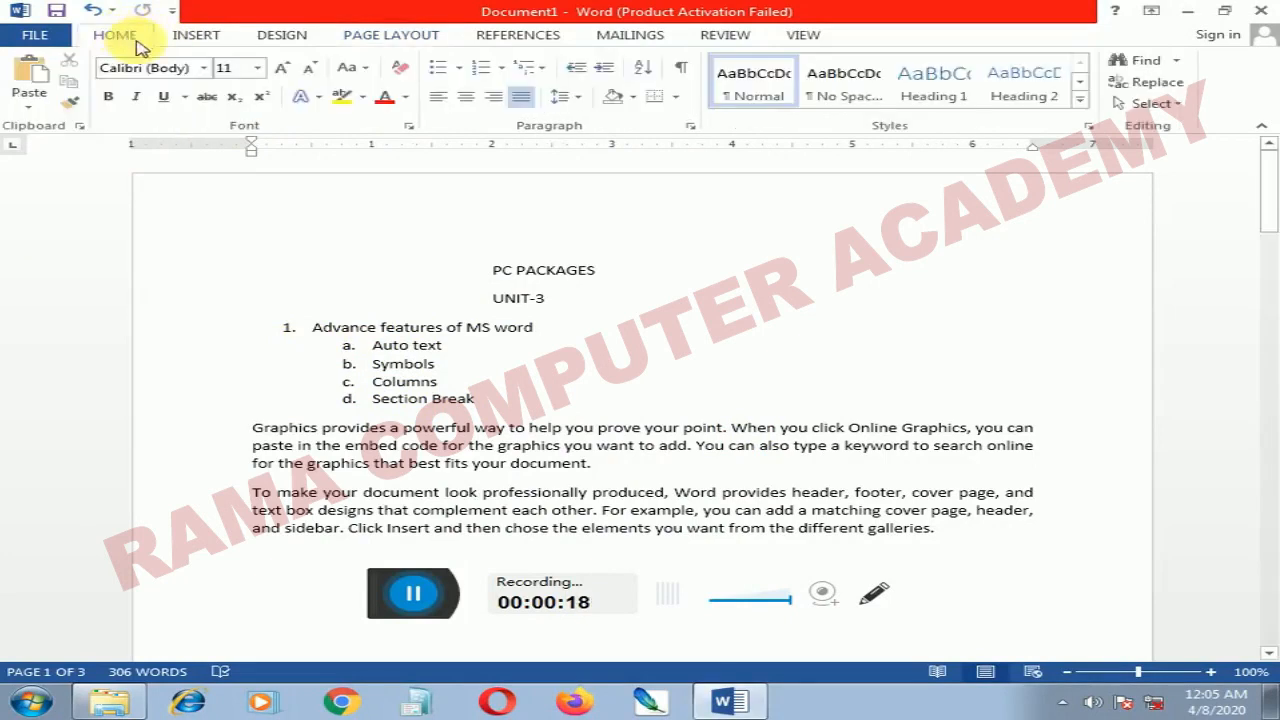
click(203, 40)
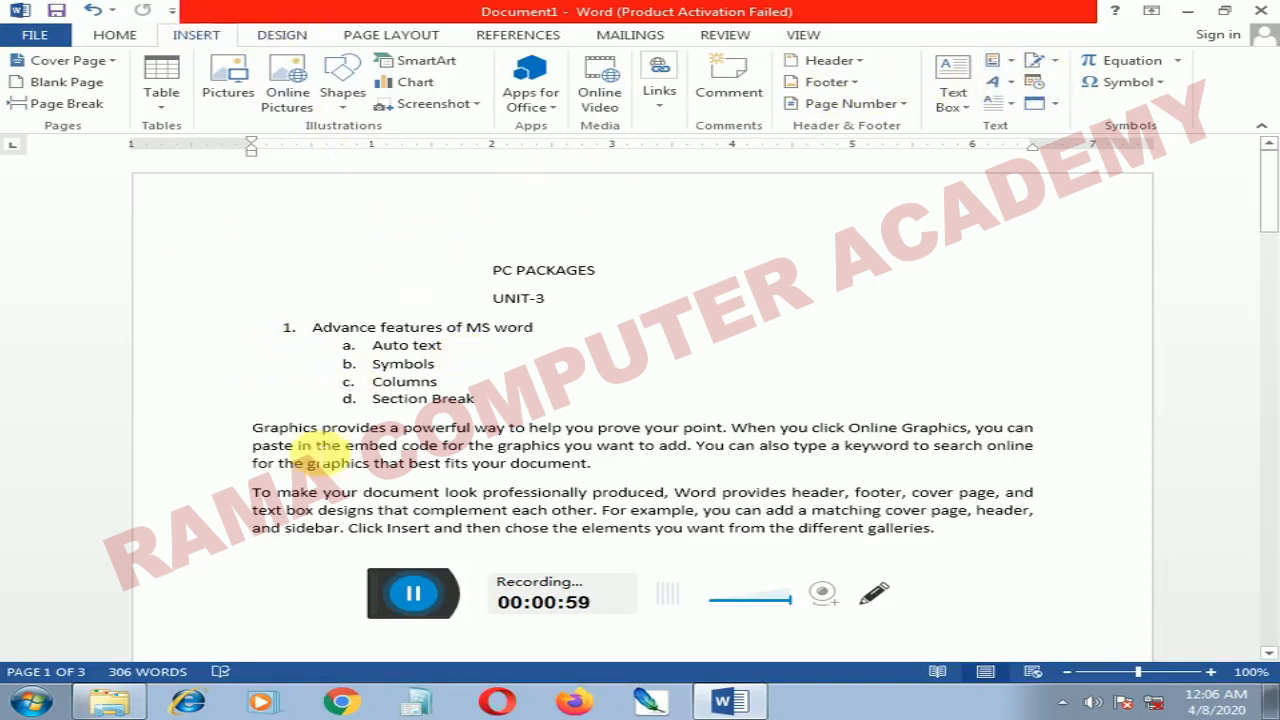
drag(252, 428, 612, 468)
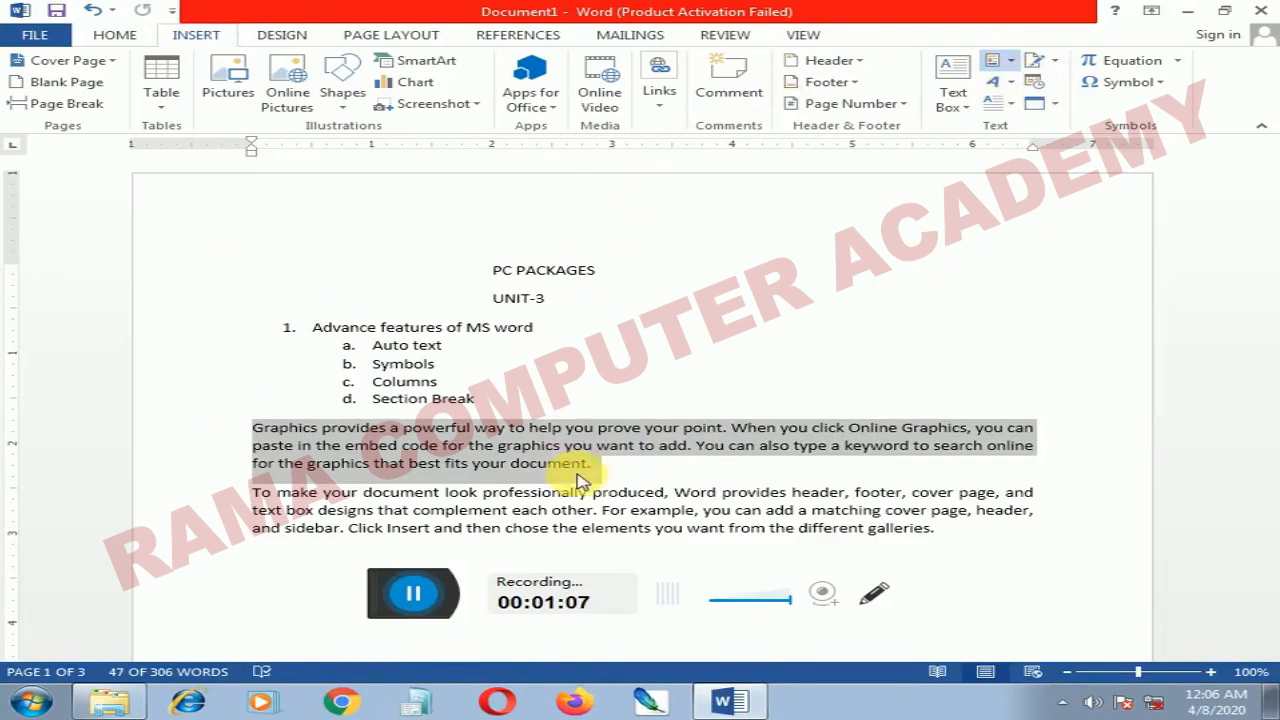
key(alt+F3)
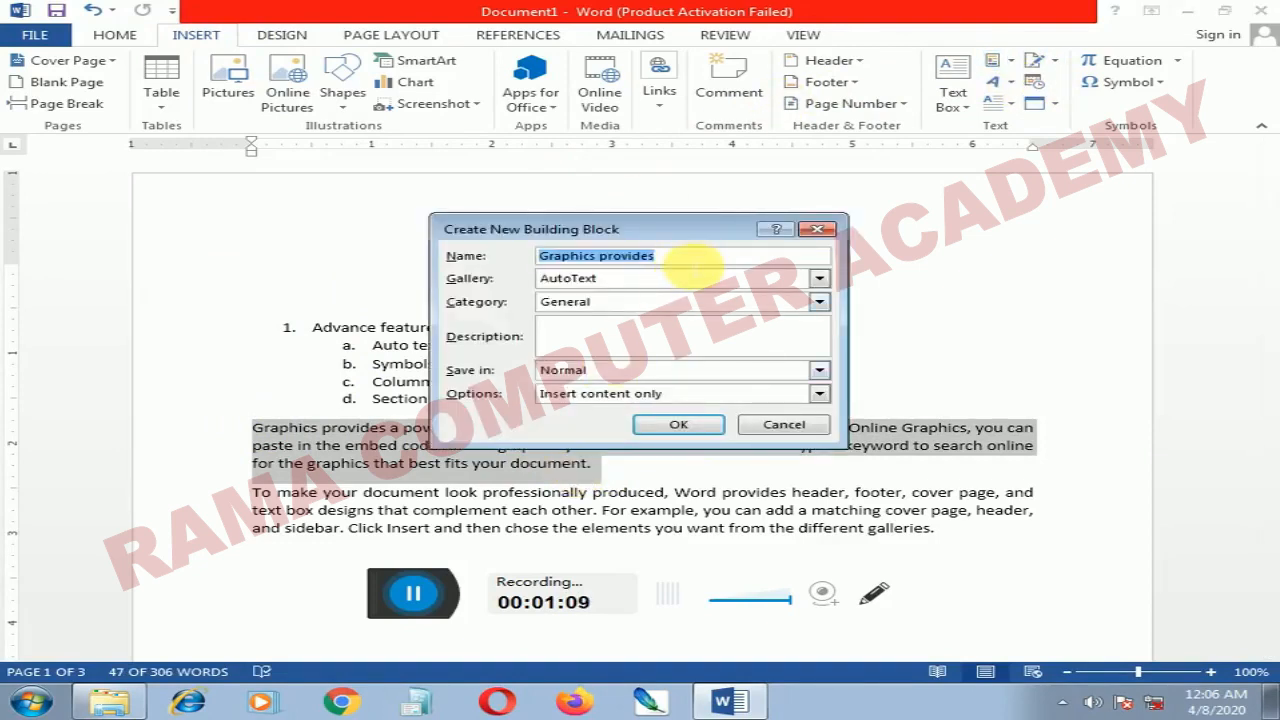
click(686, 257)
key(BackSpace)
key(BackSpace)
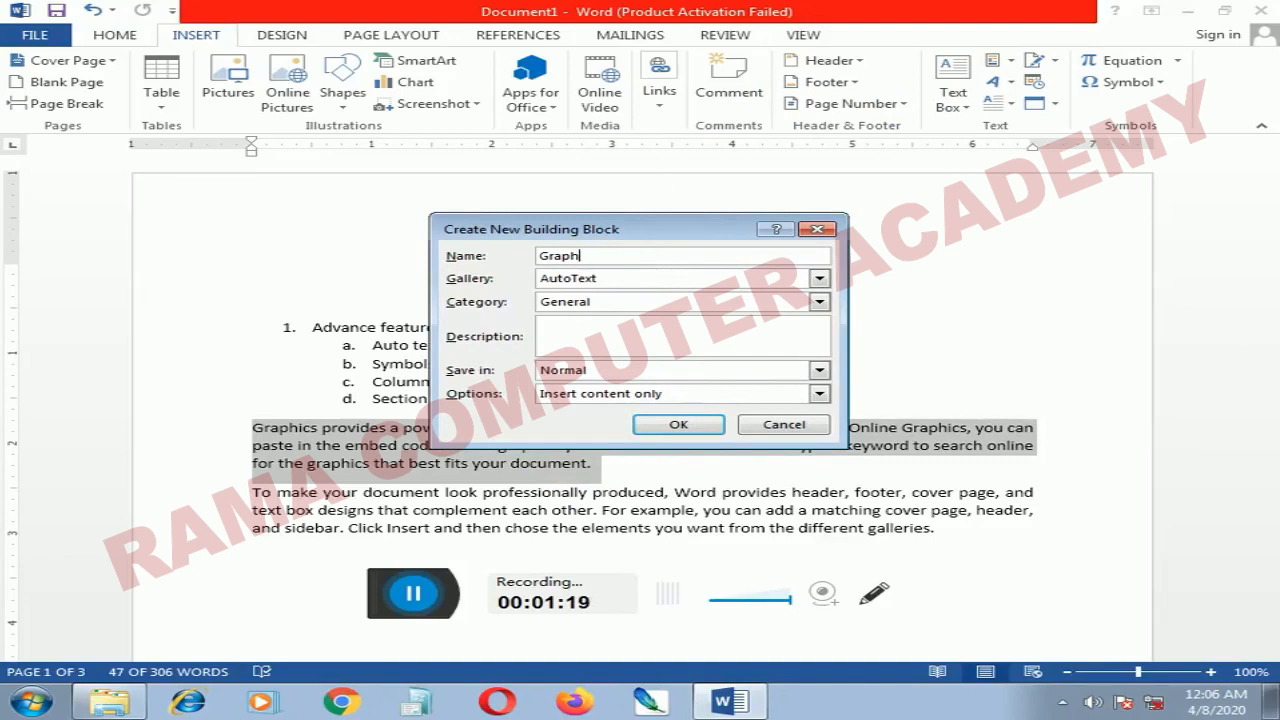
click(679, 425)
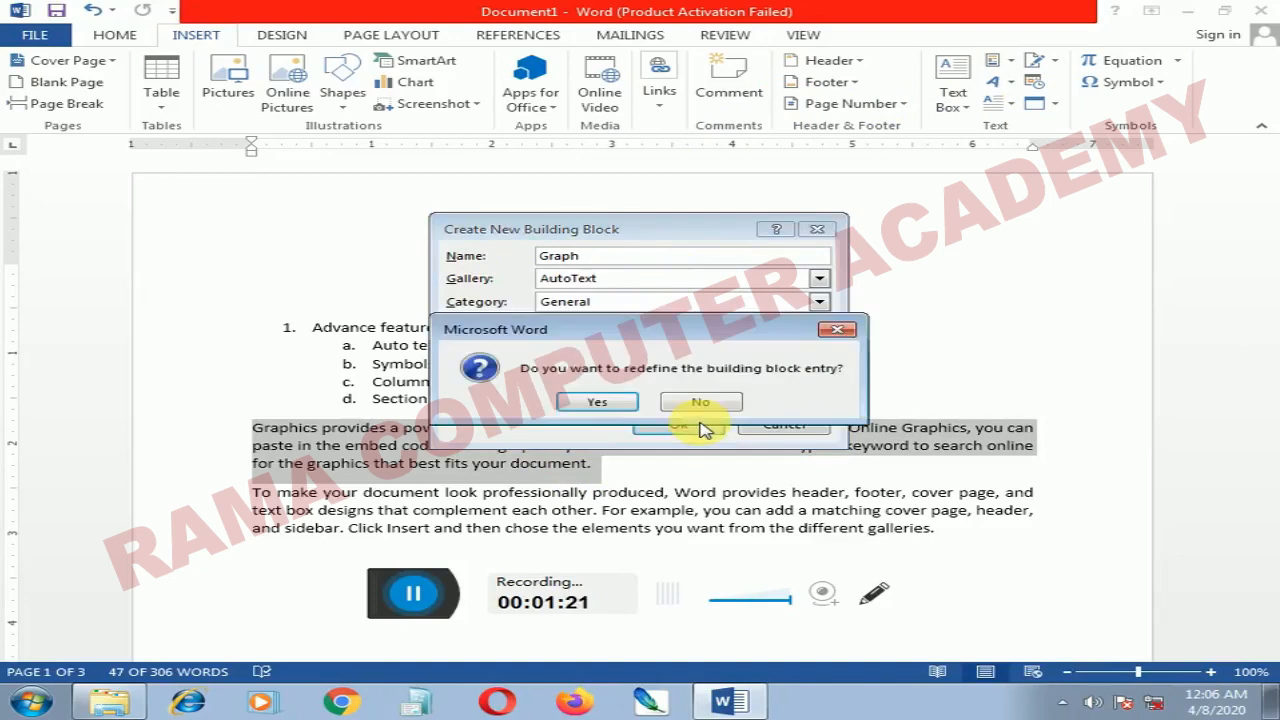
click(605, 401)
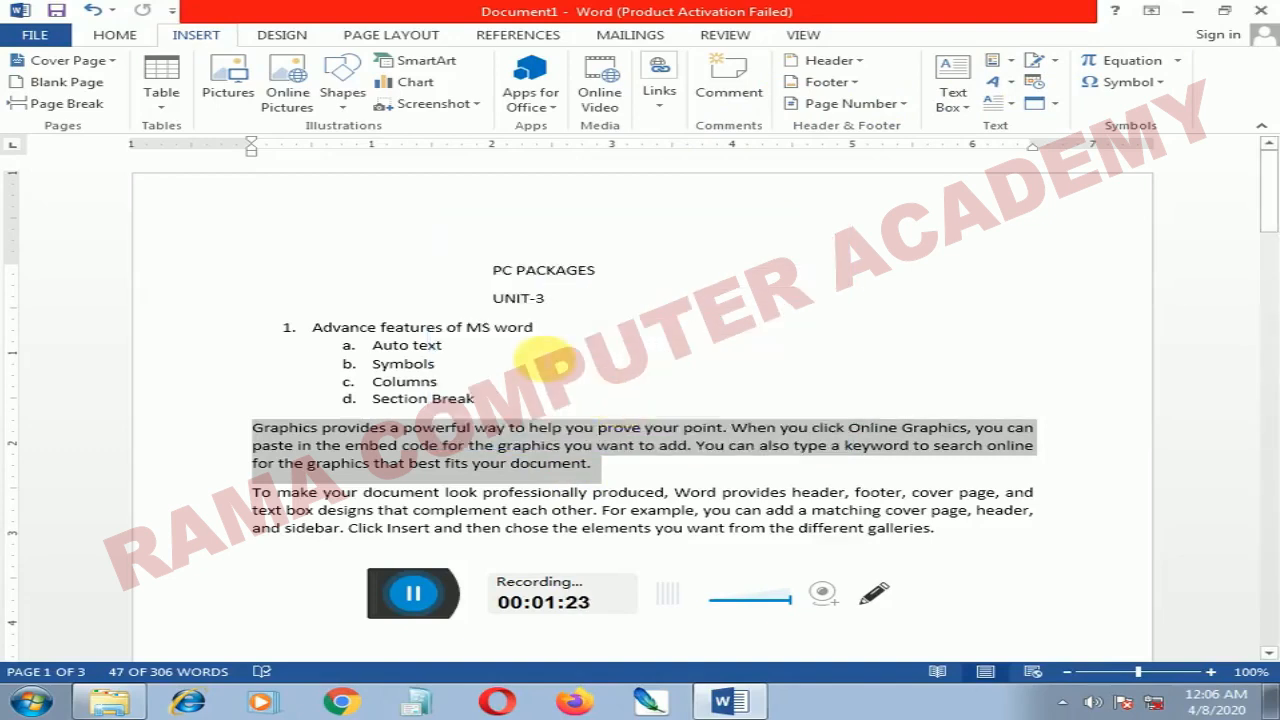
Step: Insert the AutoText entry on a new line below the second body paragraph by entering its name "graph"
scroll(423, 391, down, 4)
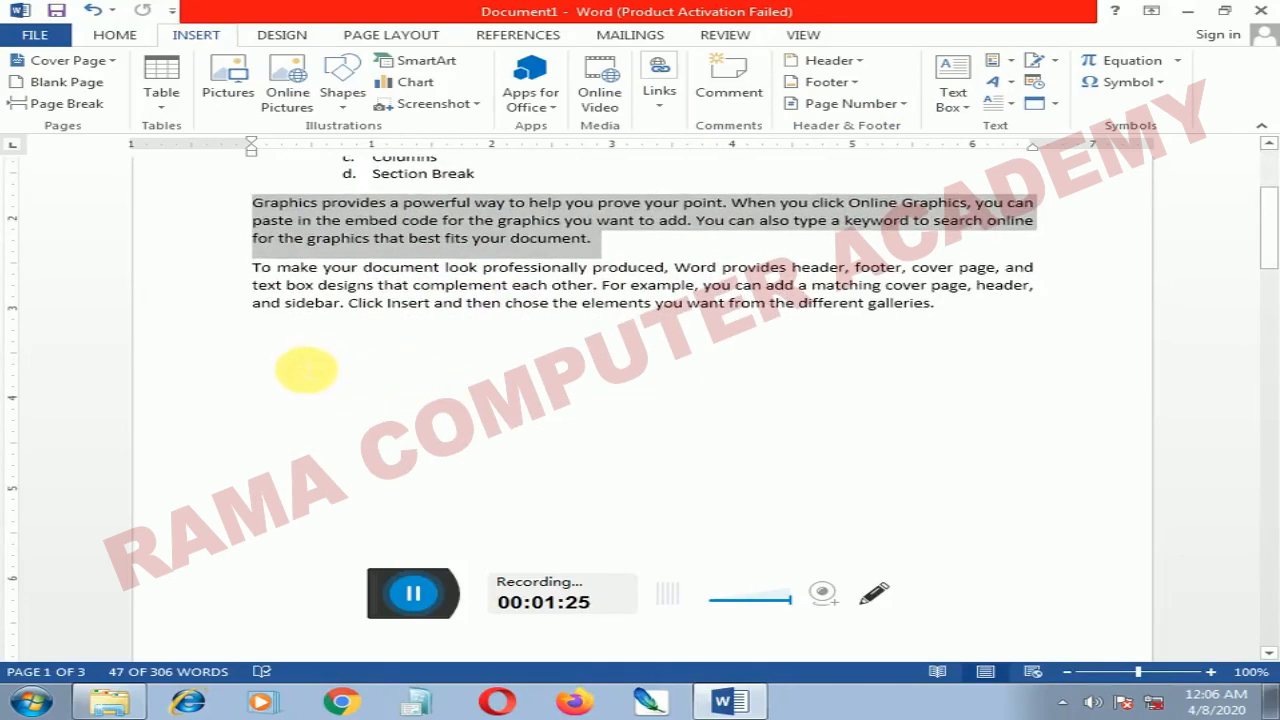
click(306, 370)
click(968, 316)
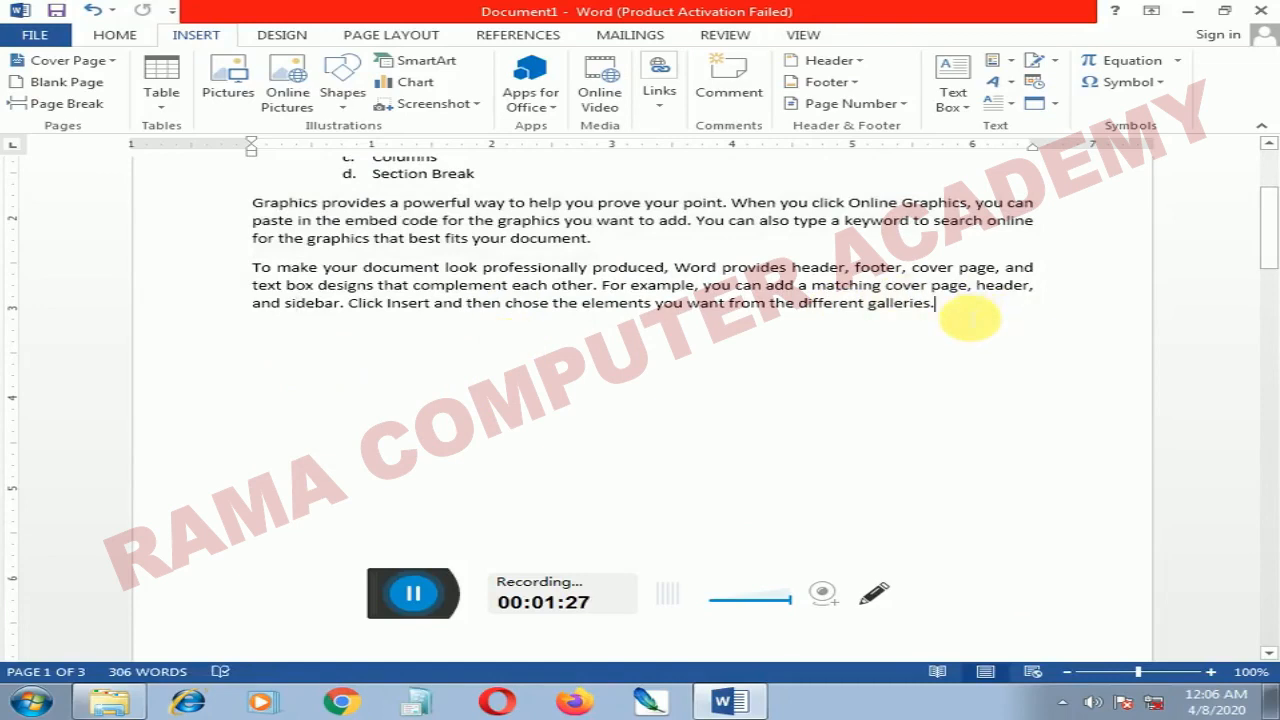
key(Return)
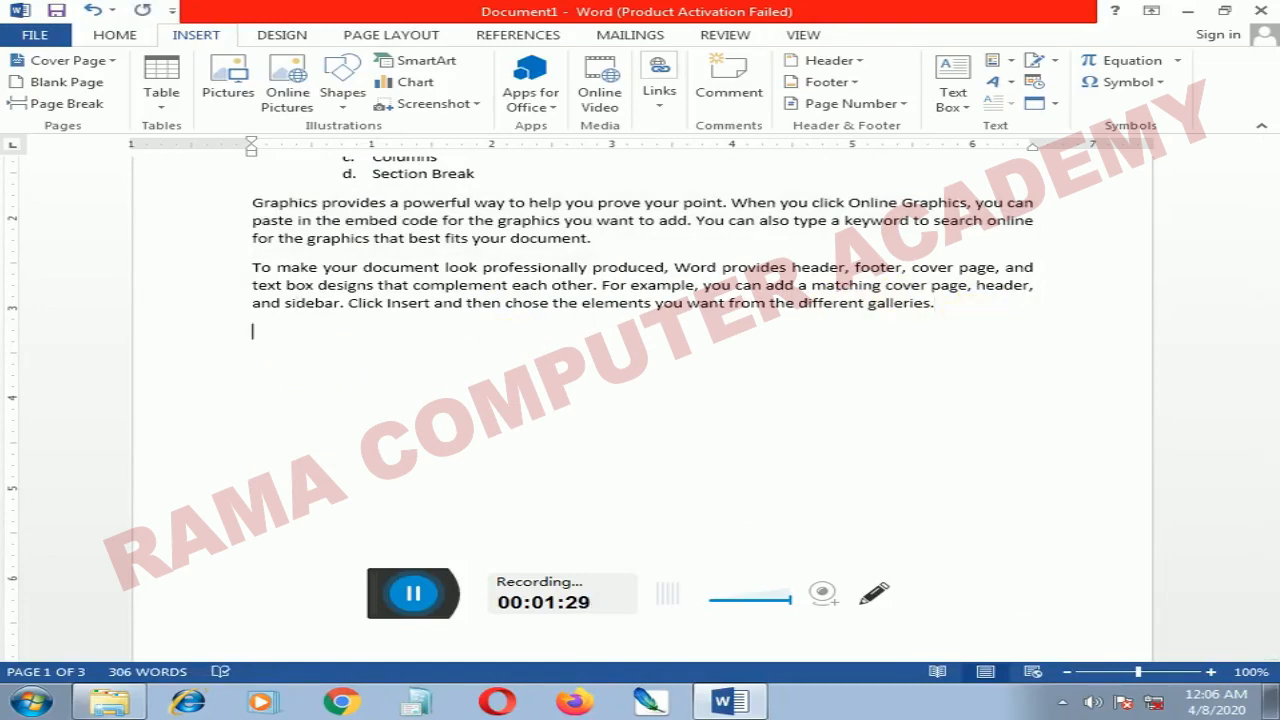
text(graph)
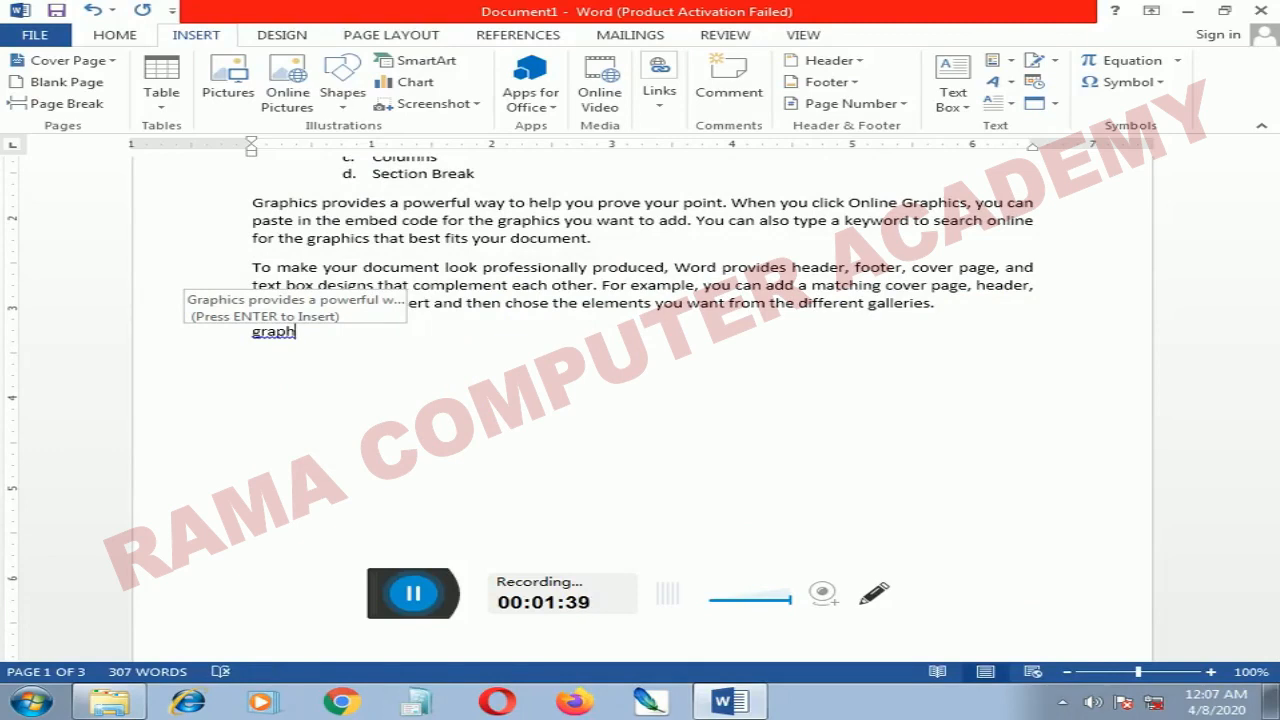
key(Return)
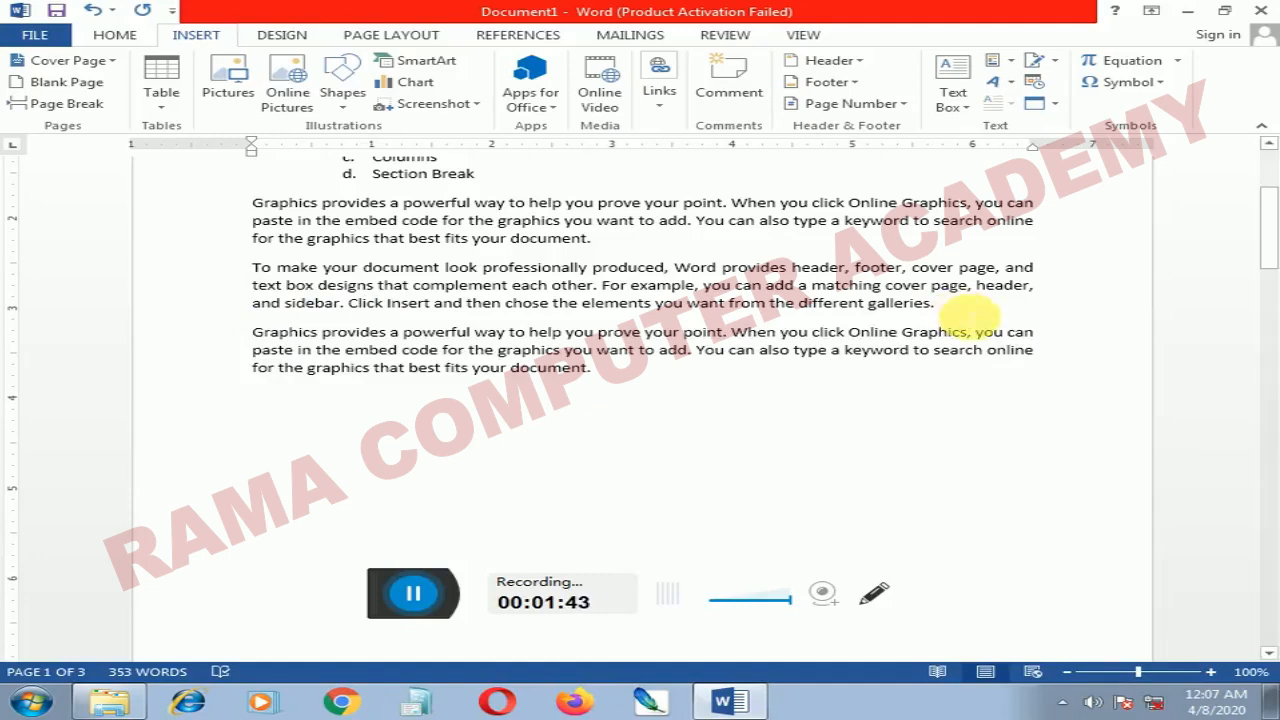
Step: Insert the Euro Sign from the Currency Symbols subset at the end of the last paragraph
scroll(412, 252, up, 3)
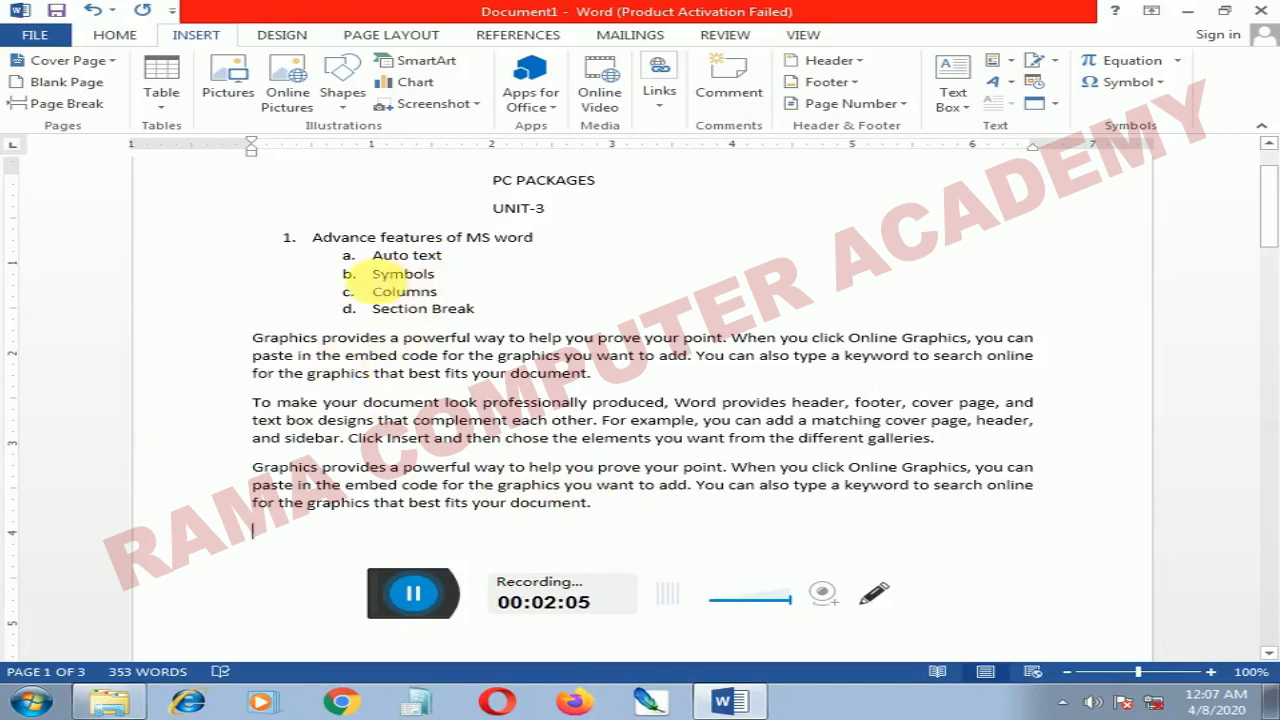
drag(372, 273, 486, 286)
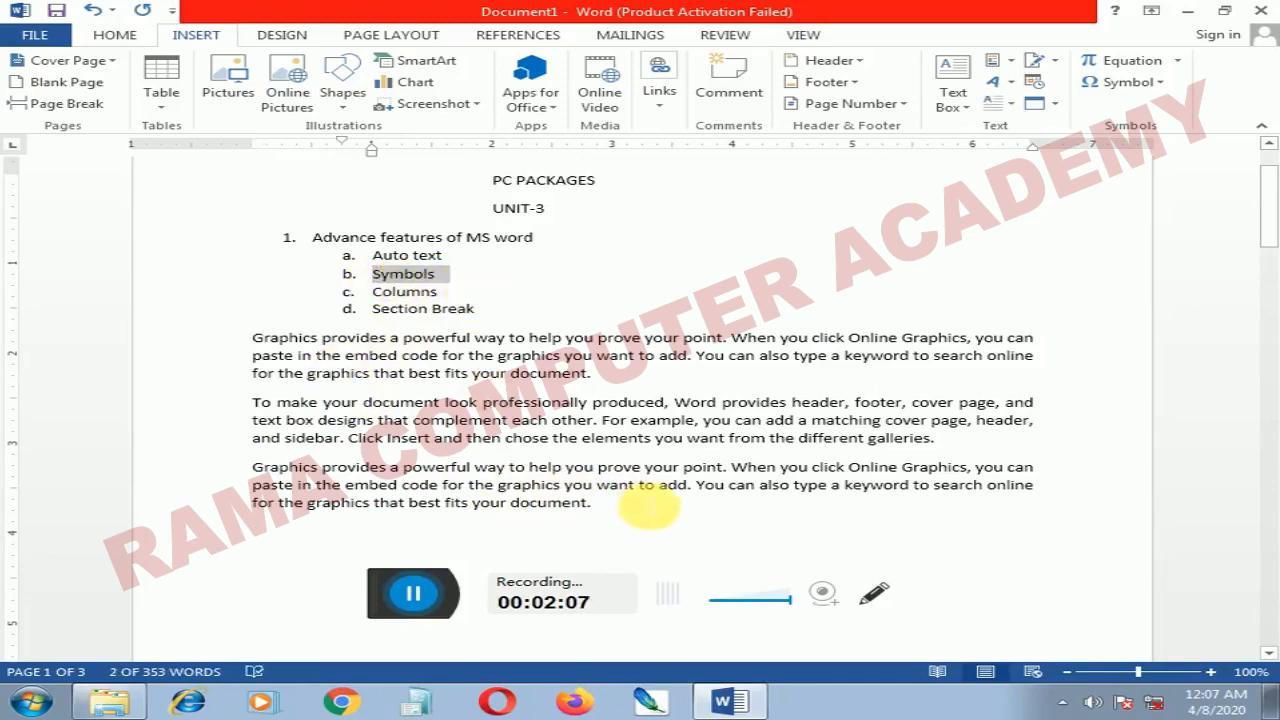
click(648, 510)
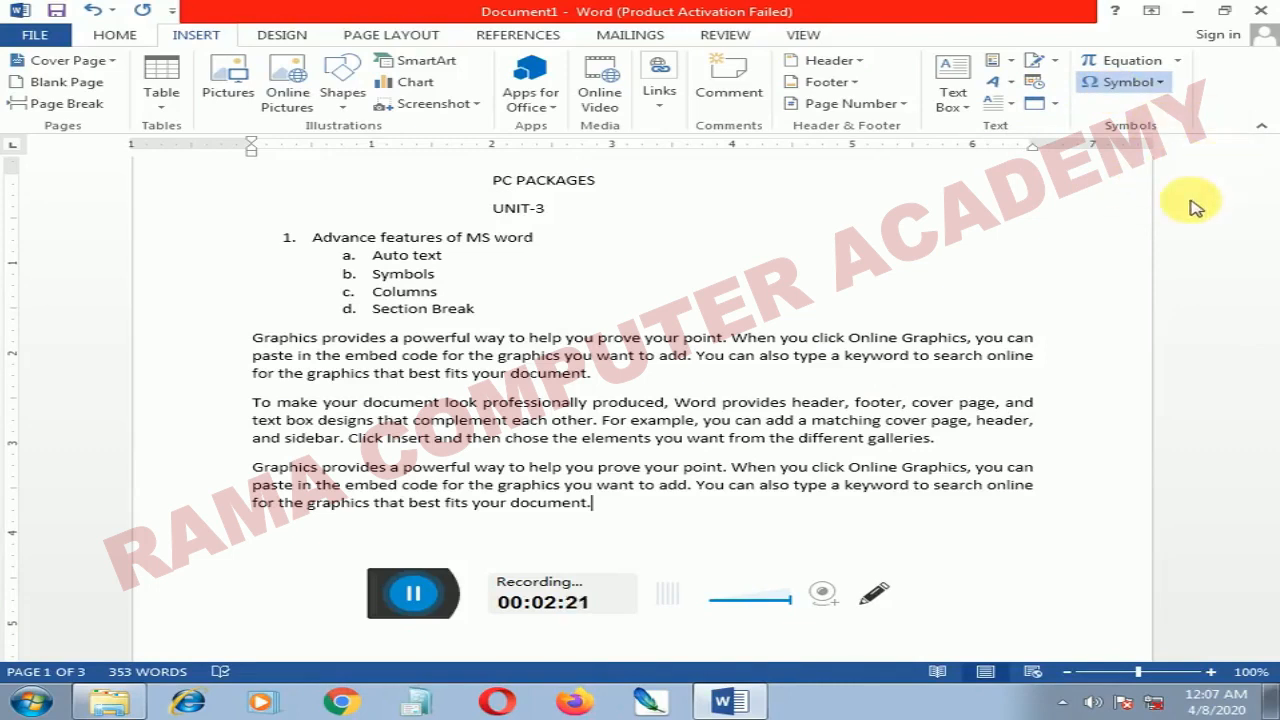
click(1127, 227)
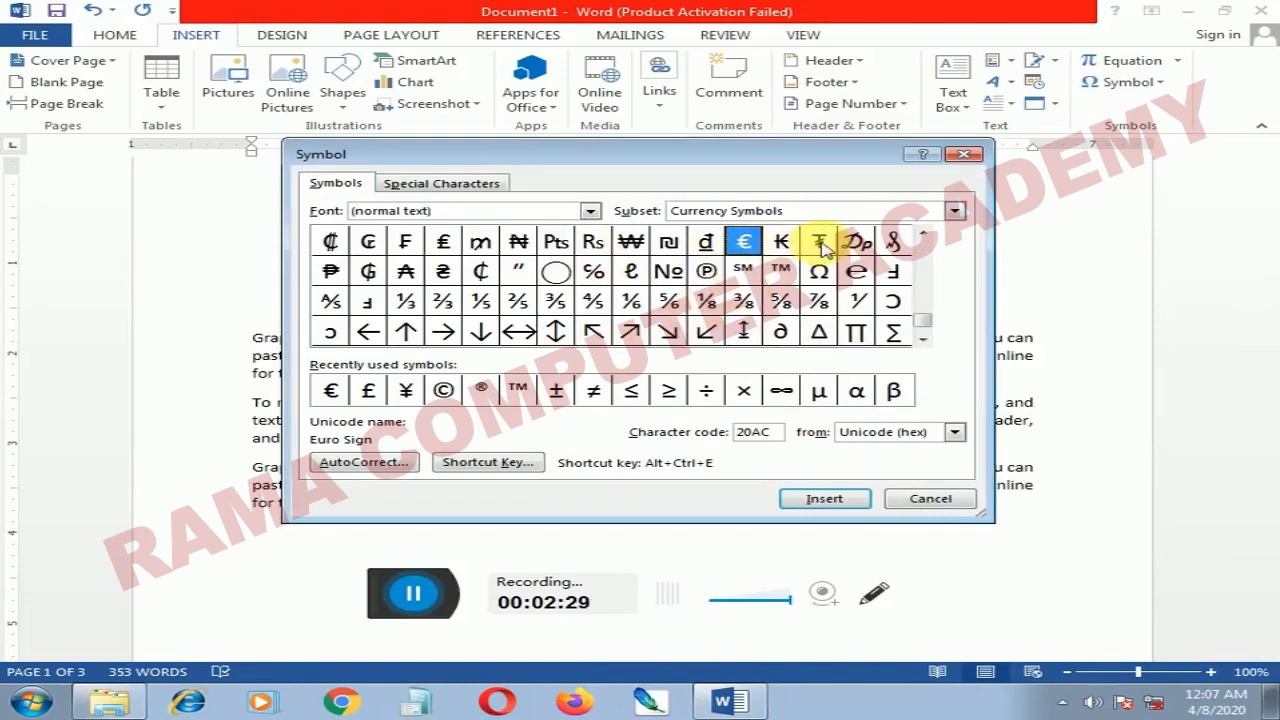
click(631, 271)
click(741, 245)
click(822, 499)
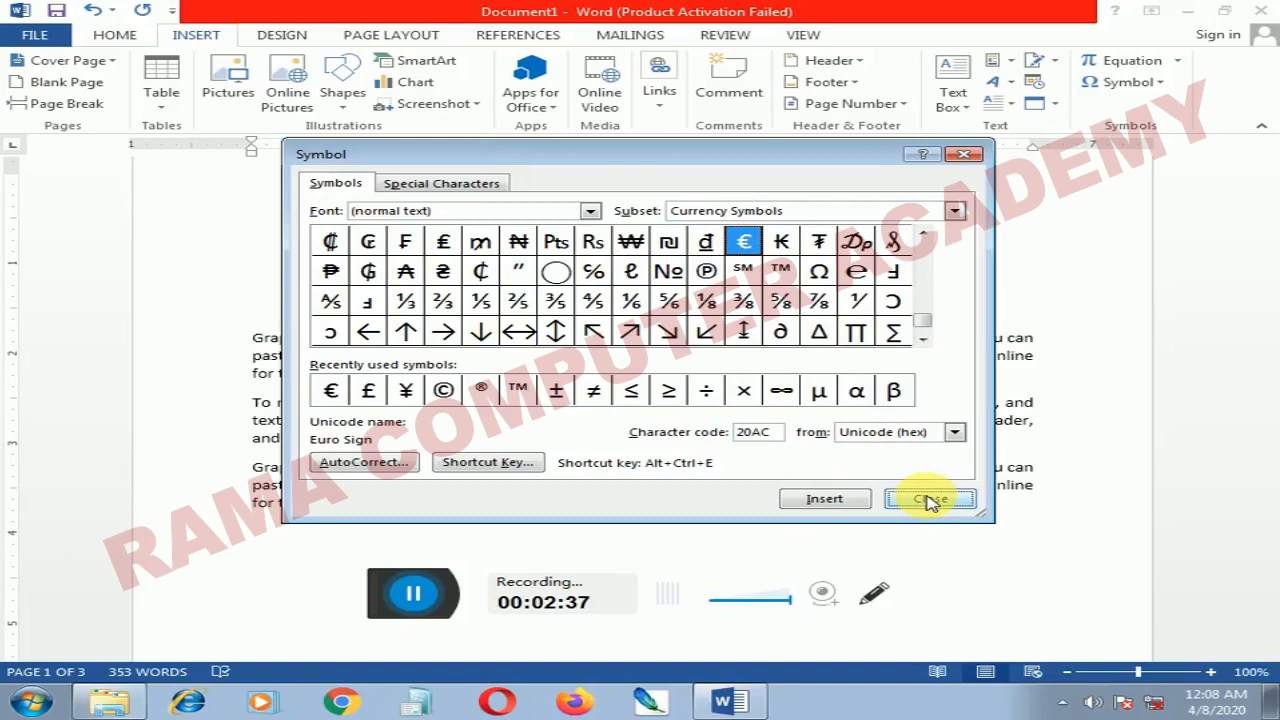
click(928, 499)
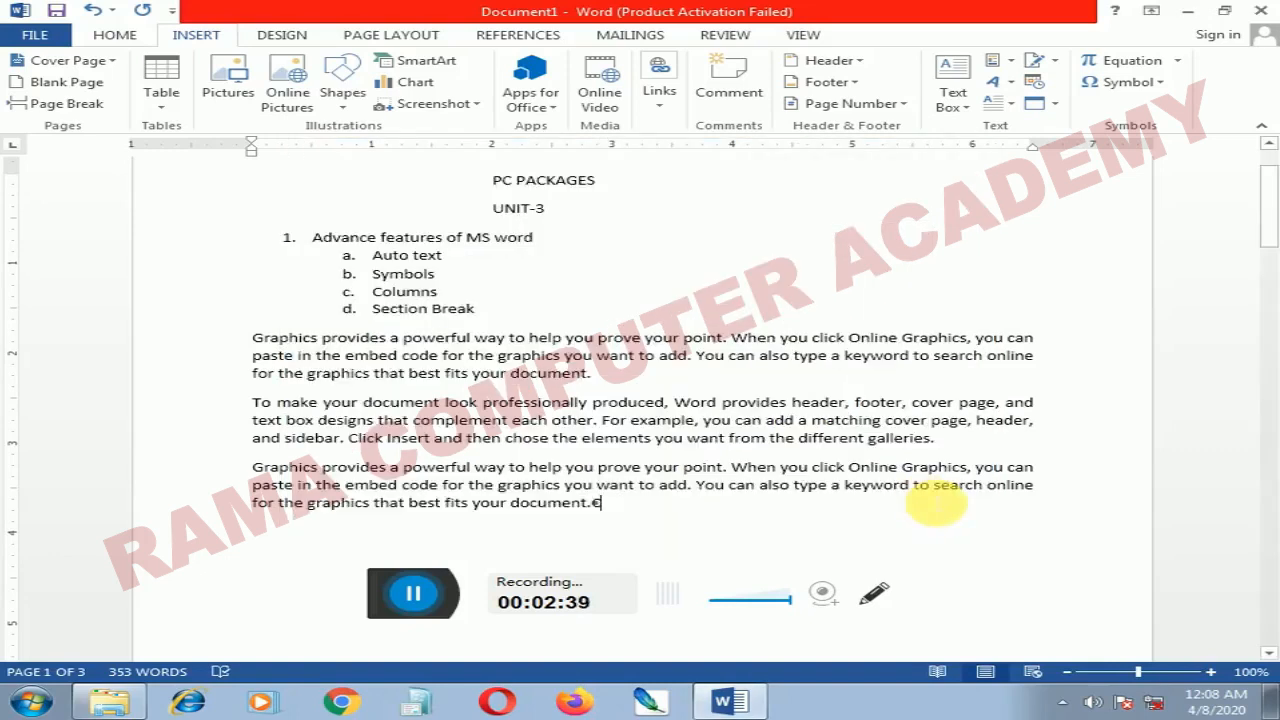
Step: Examine the euro sign ending the last paragraph at 180% zoom and reduce the zoom to 95%
double_click(600, 511)
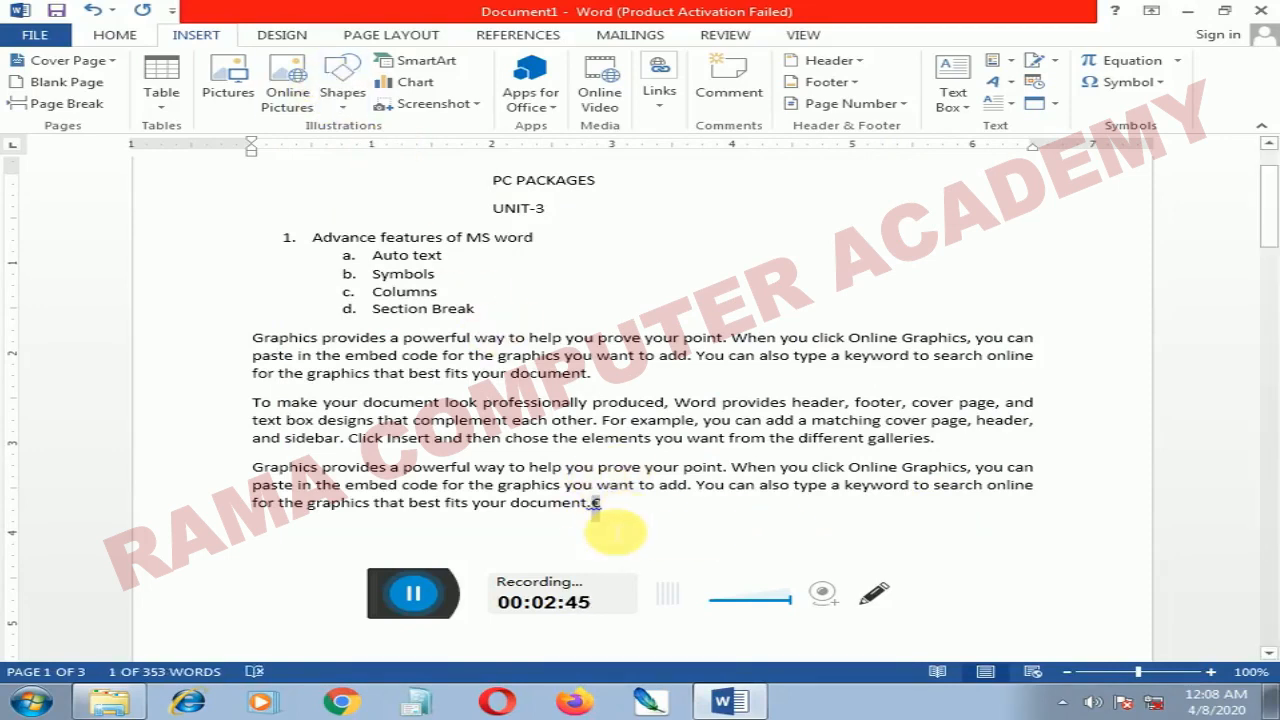
click(630, 520)
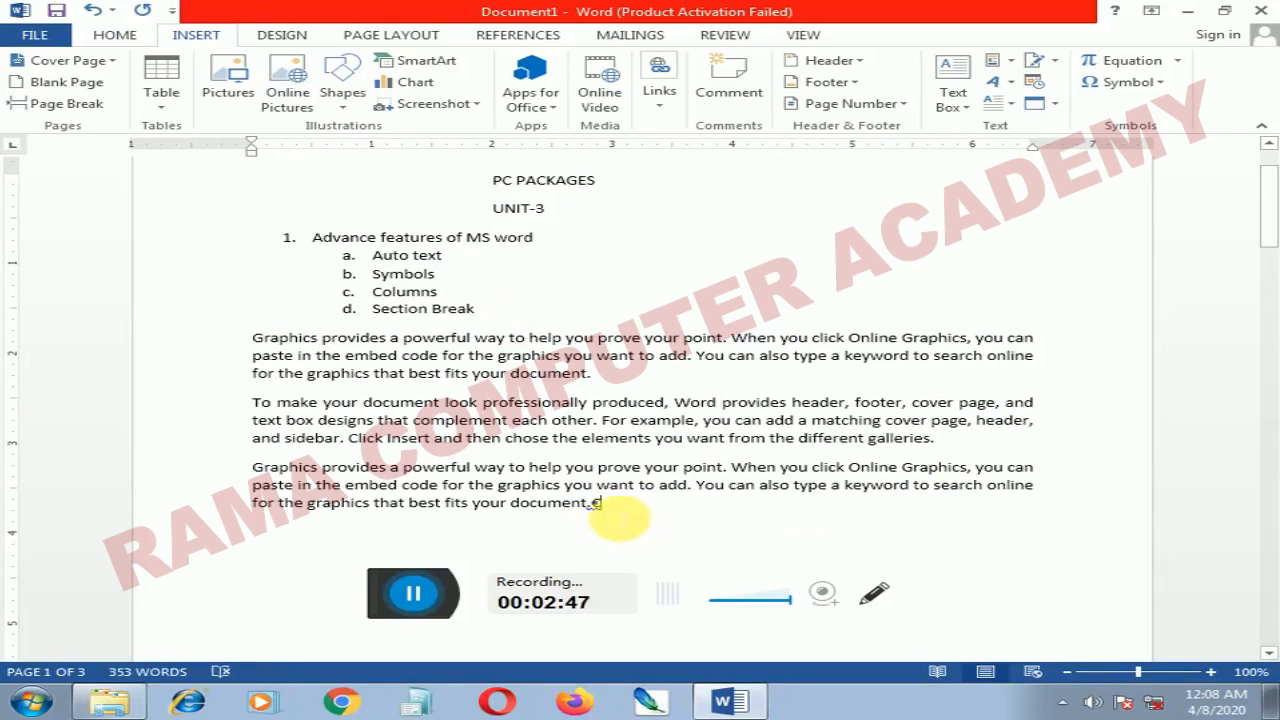
drag(609, 519, 593, 517)
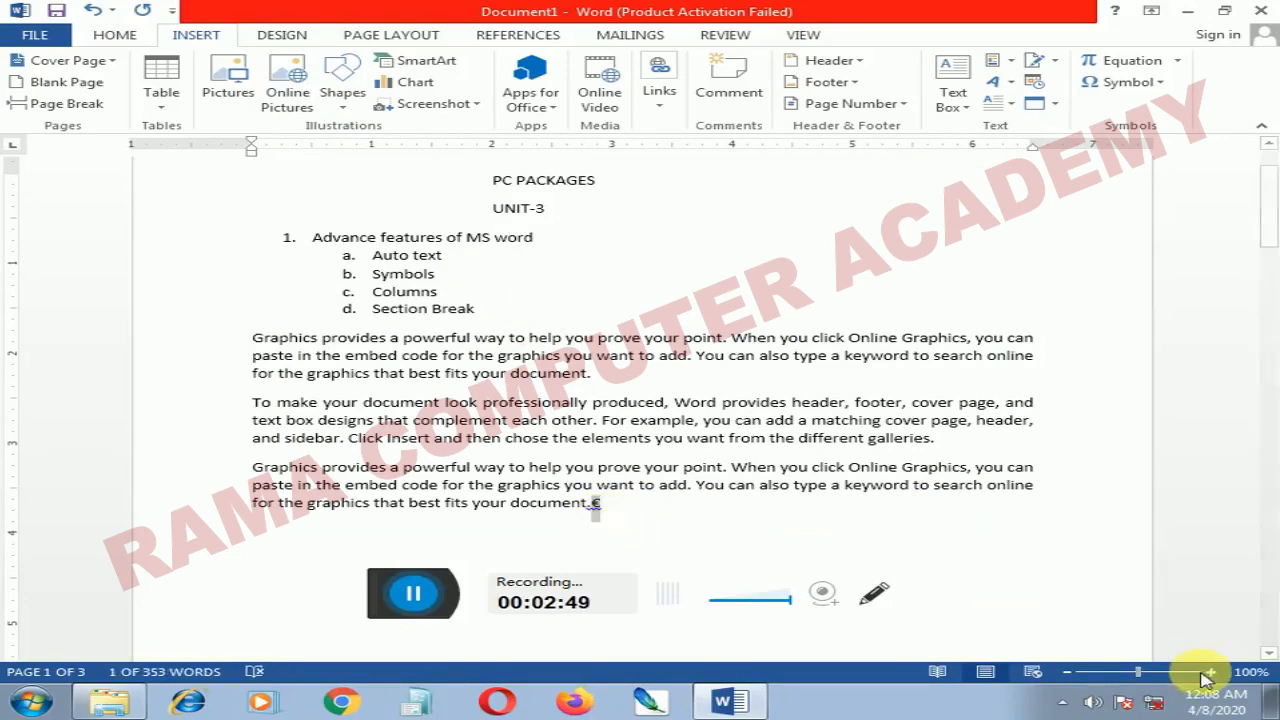
click(1152, 673)
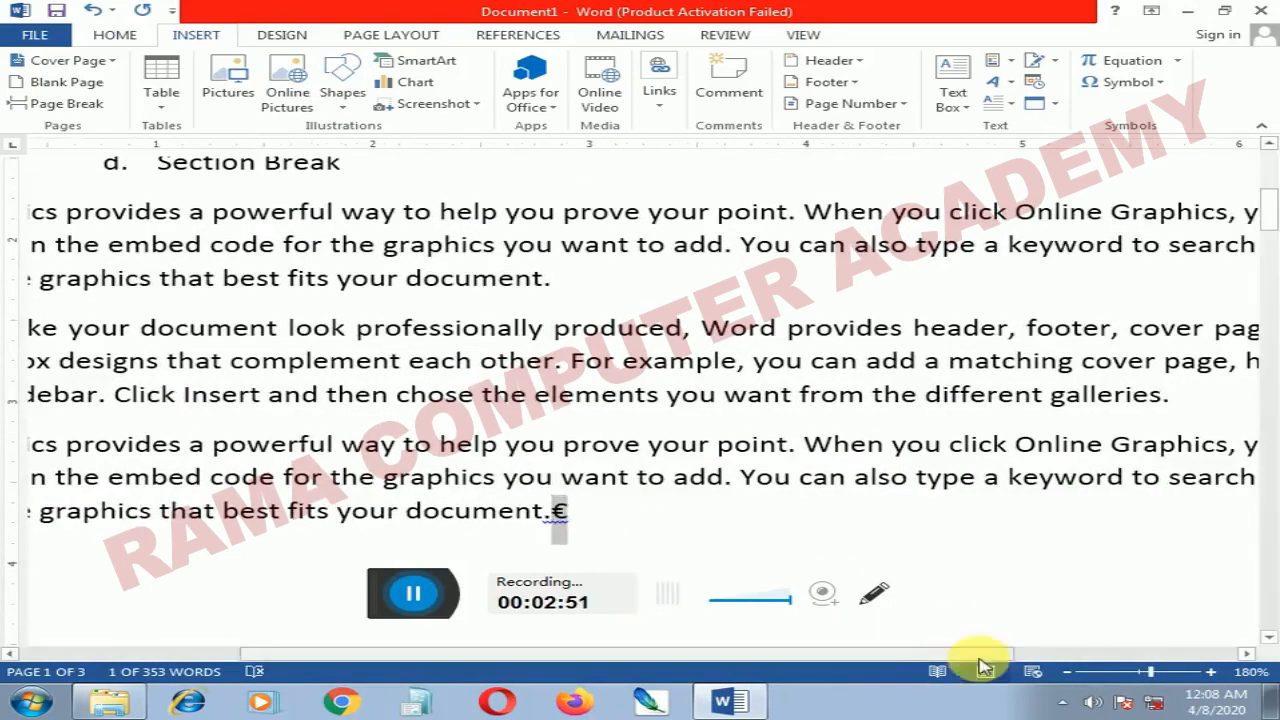
click(1136, 673)
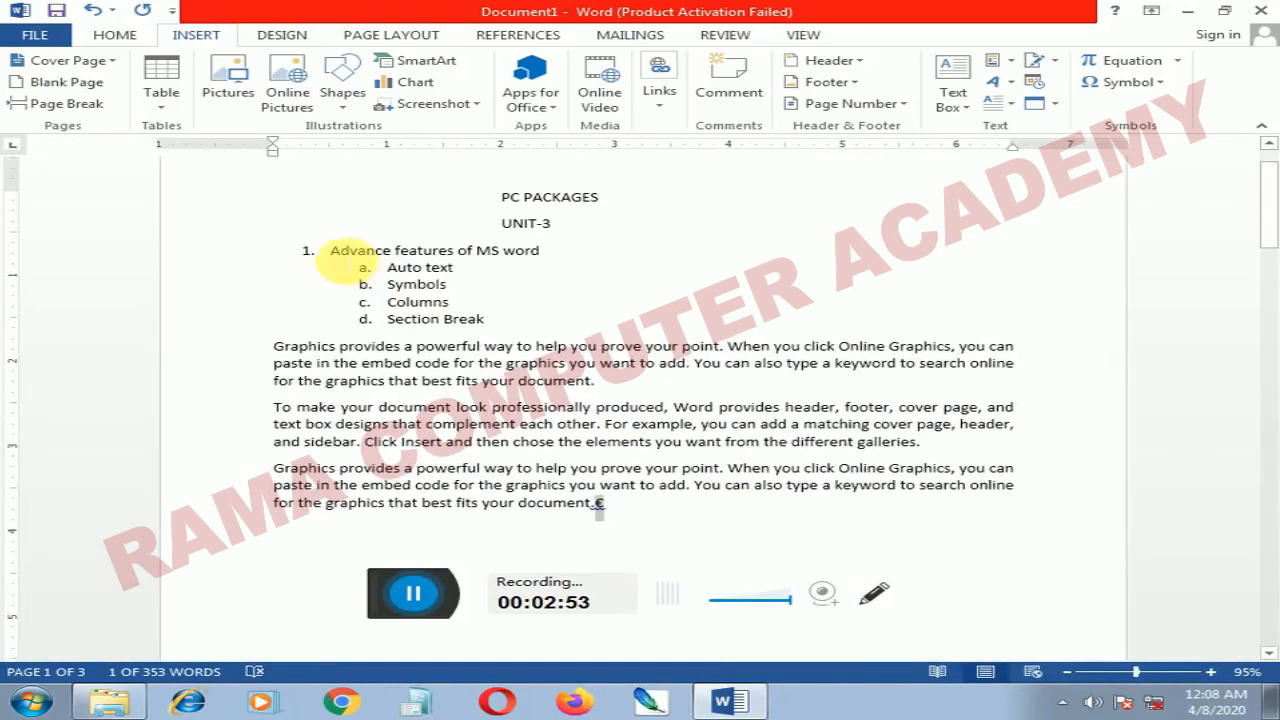
Step: Arrange the three body paragraphs below the list in two columns
drag(385, 302, 478, 316)
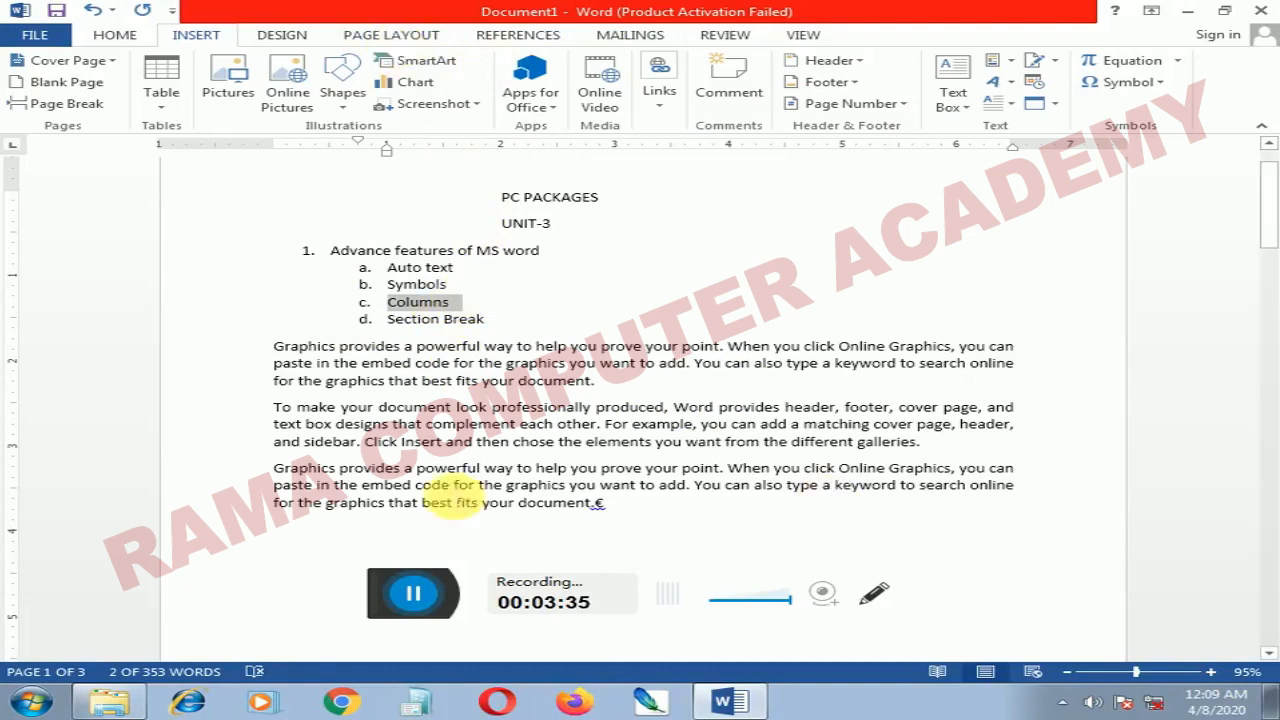
click(397, 42)
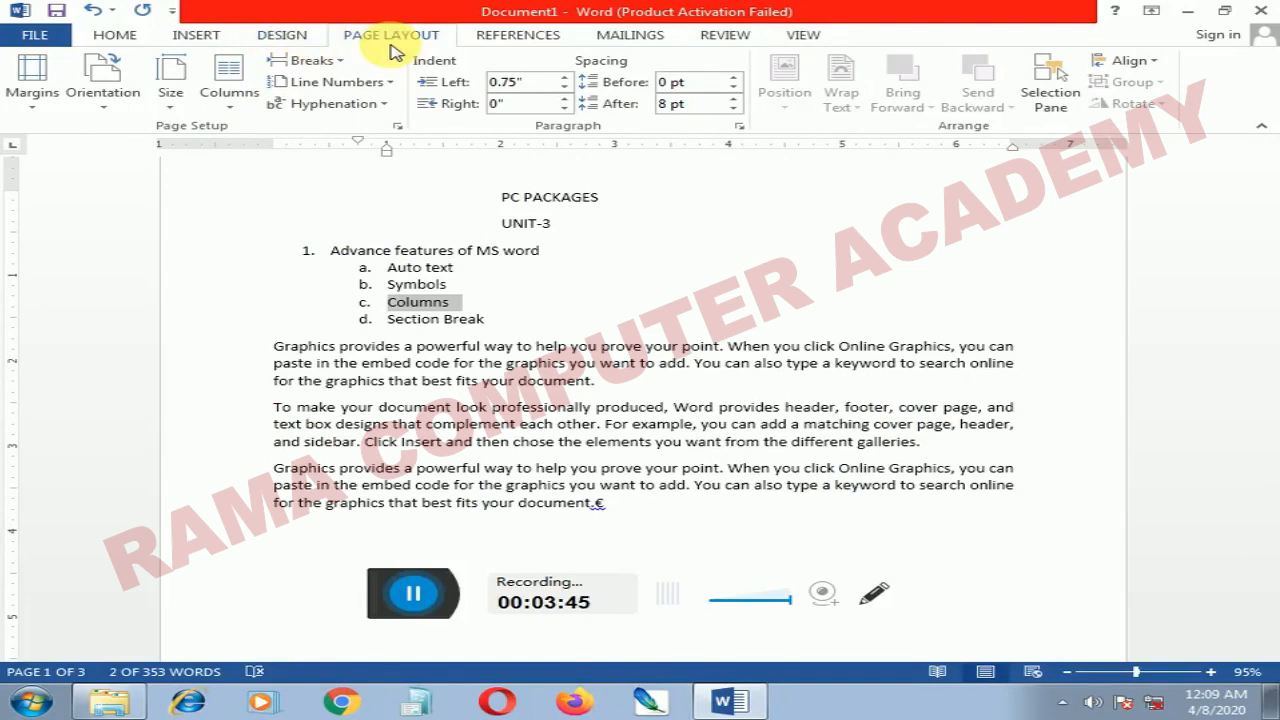
click(238, 117)
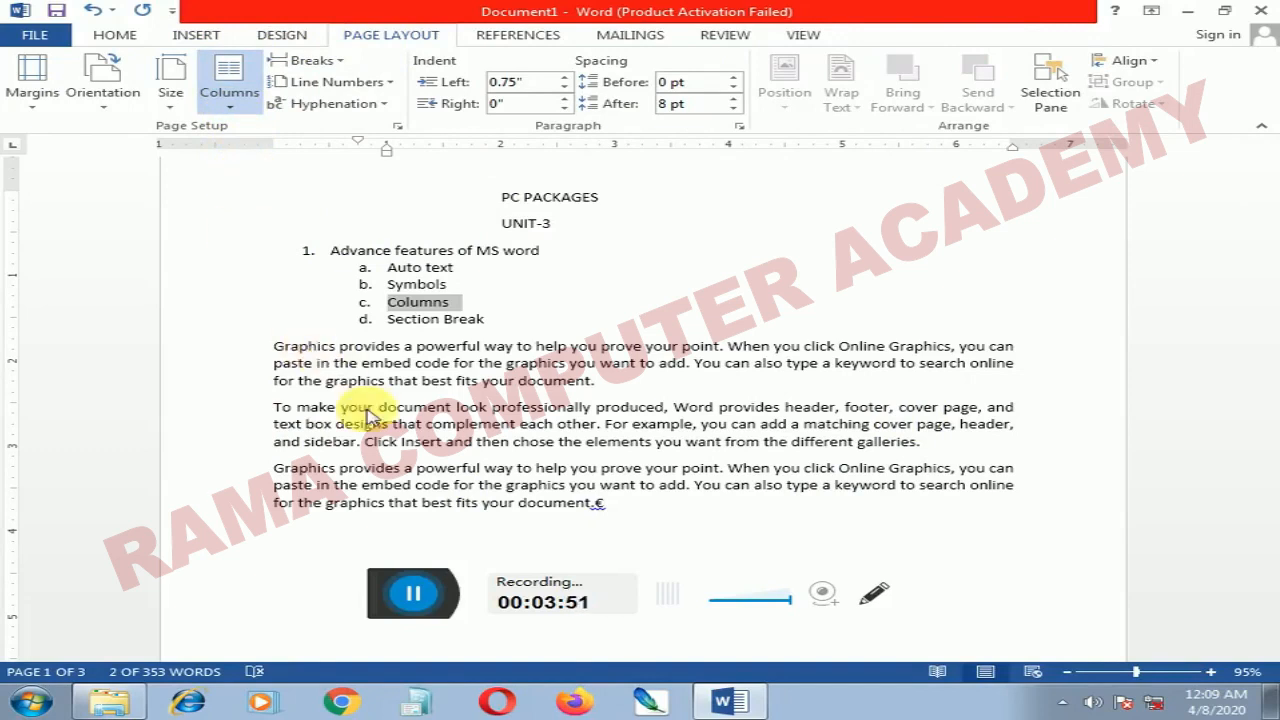
drag(274, 346, 672, 504)
click(236, 105)
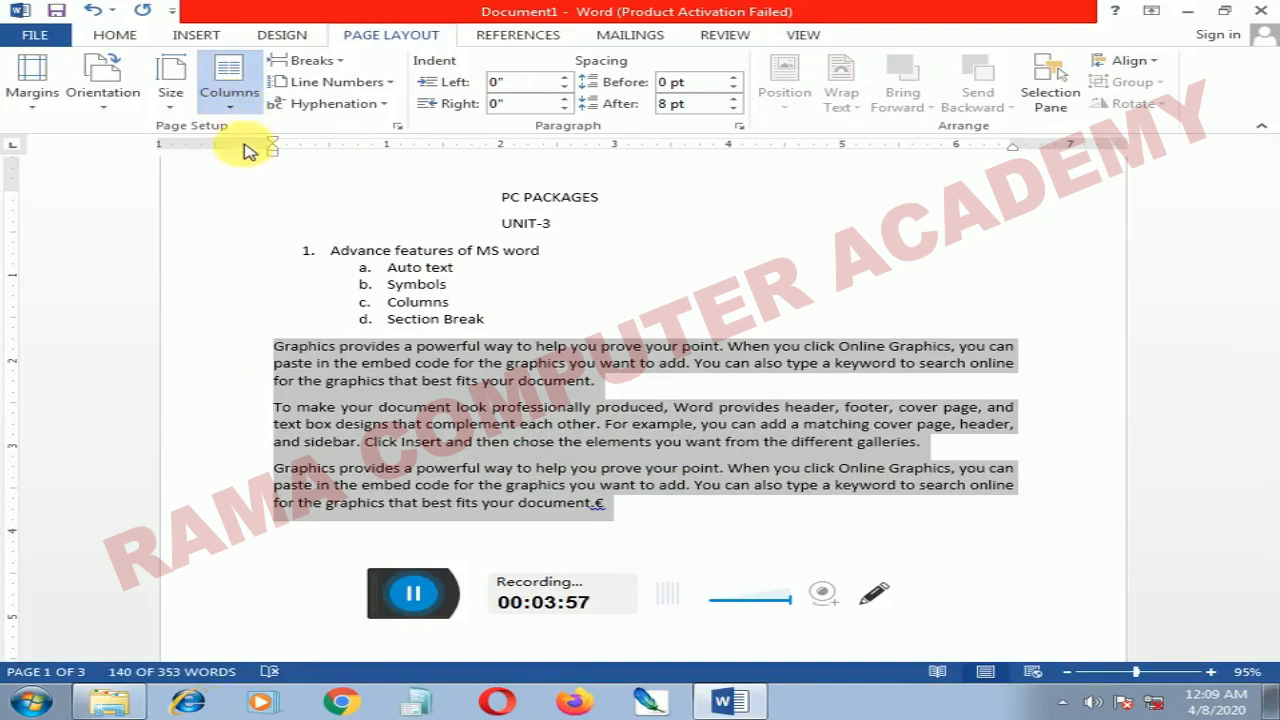
click(246, 172)
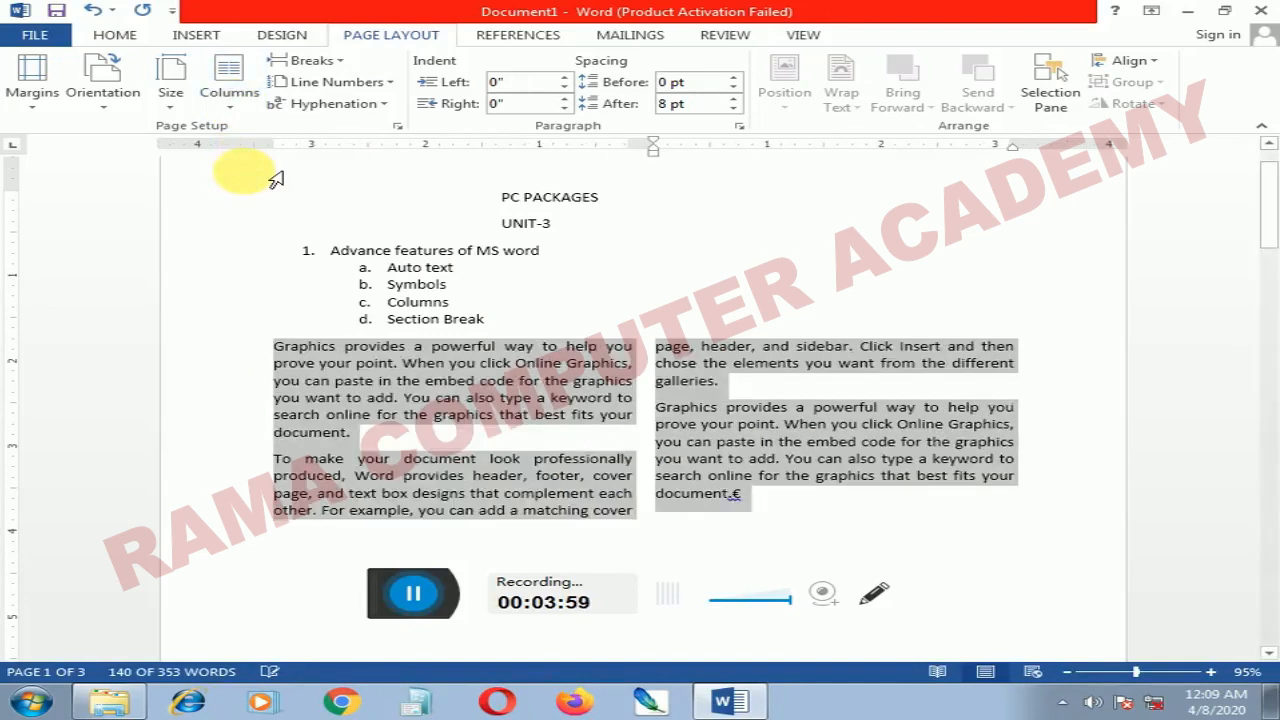
Step: Change the layout of the three body paragraphs to three columns
click(243, 110)
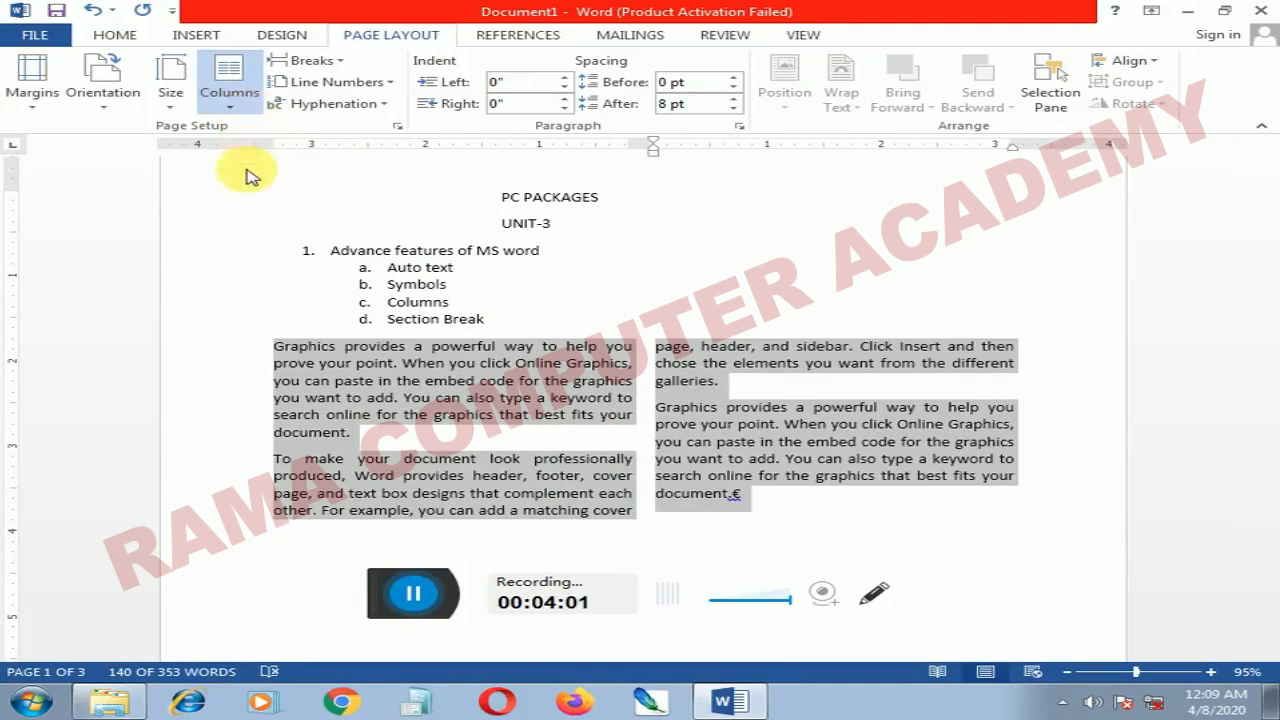
click(279, 221)
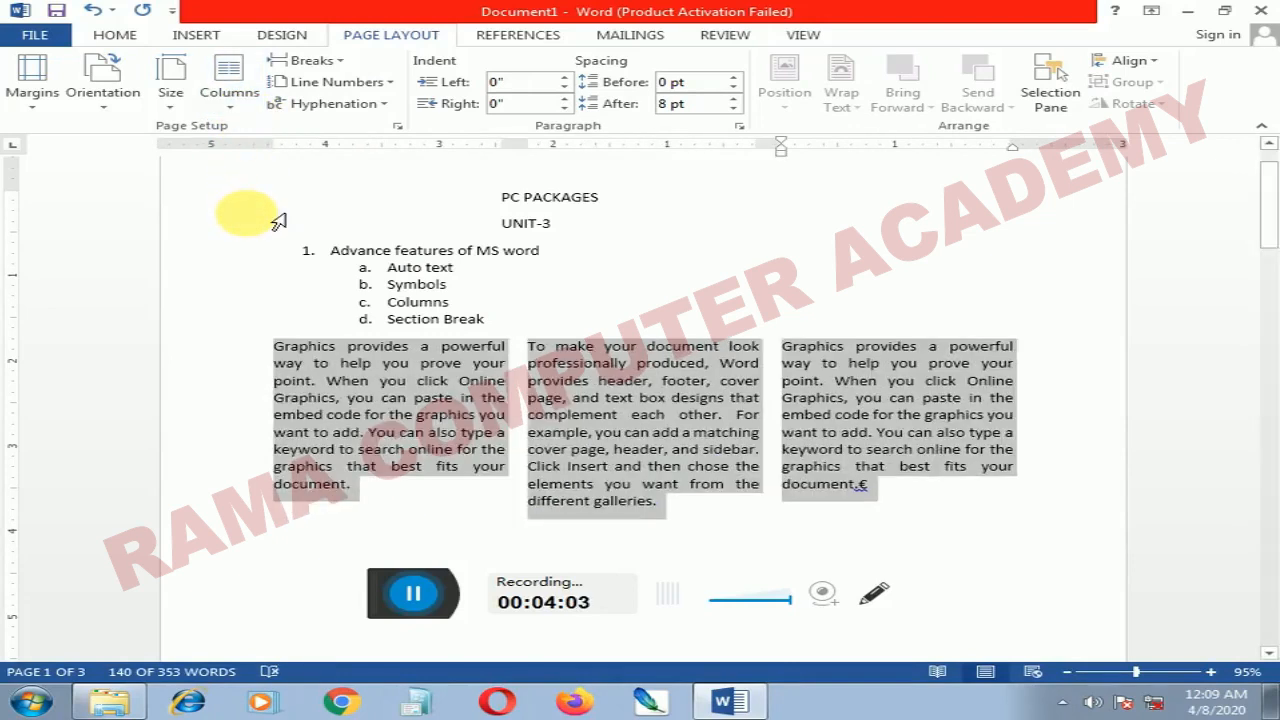
click(495, 415)
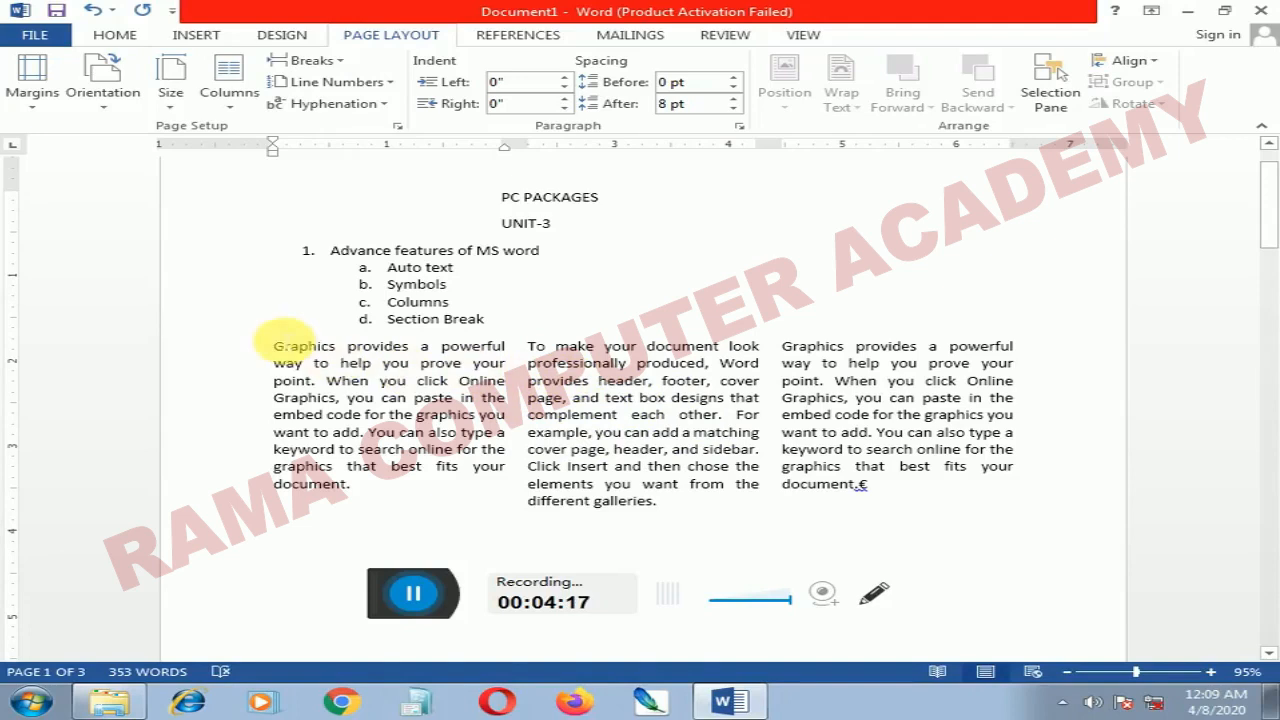
drag(290, 345, 925, 497)
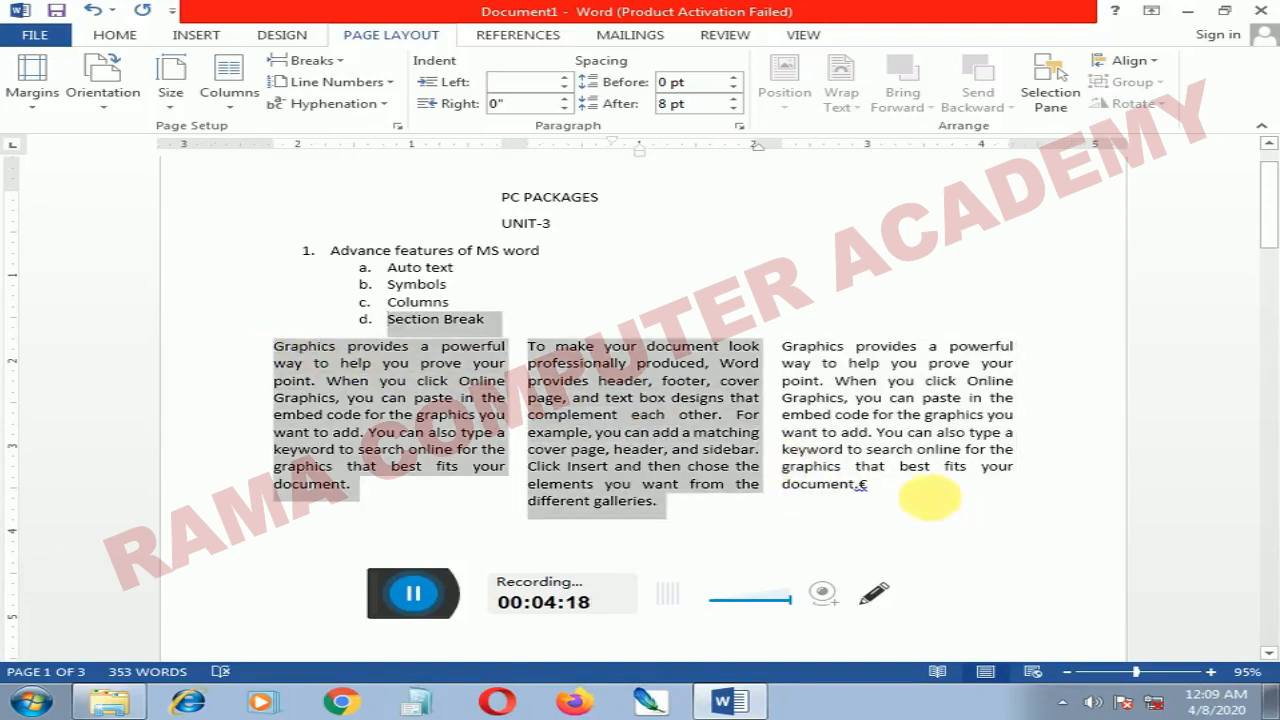
Step: Insert the Chrysanthemum picture from Sample Pictures after the word "page," in the second body paragraph
click(572, 405)
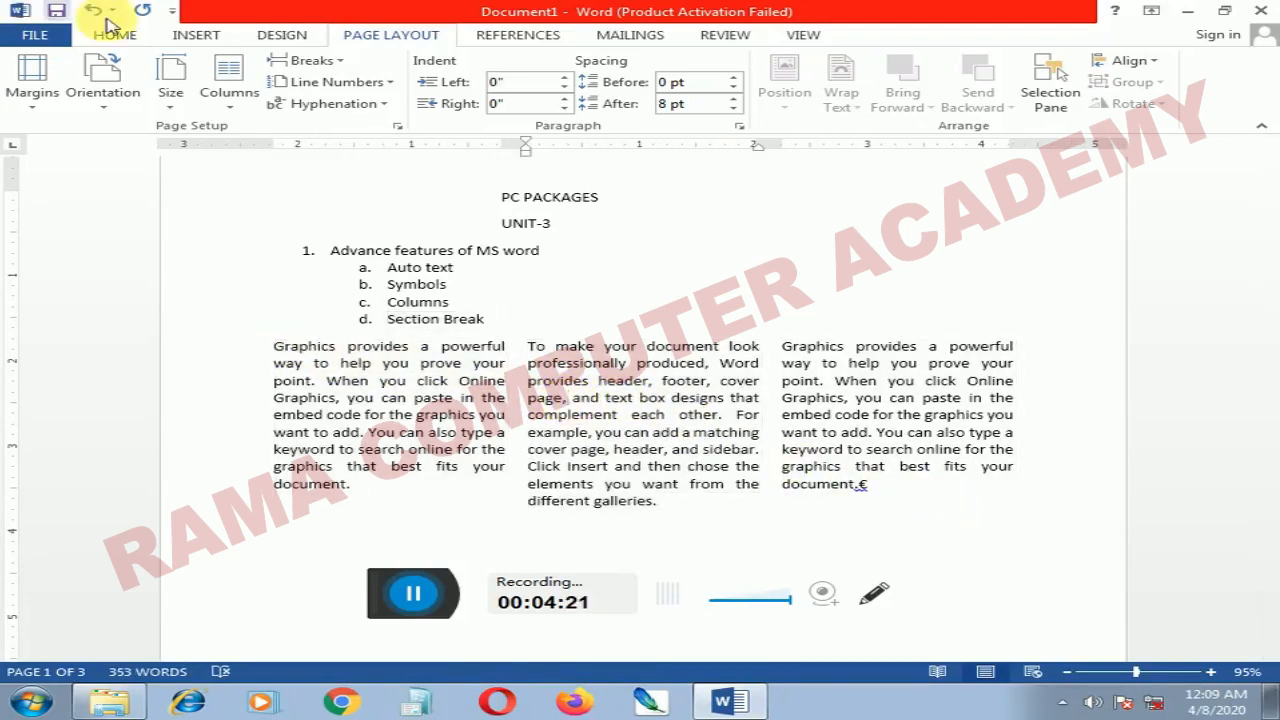
click(204, 38)
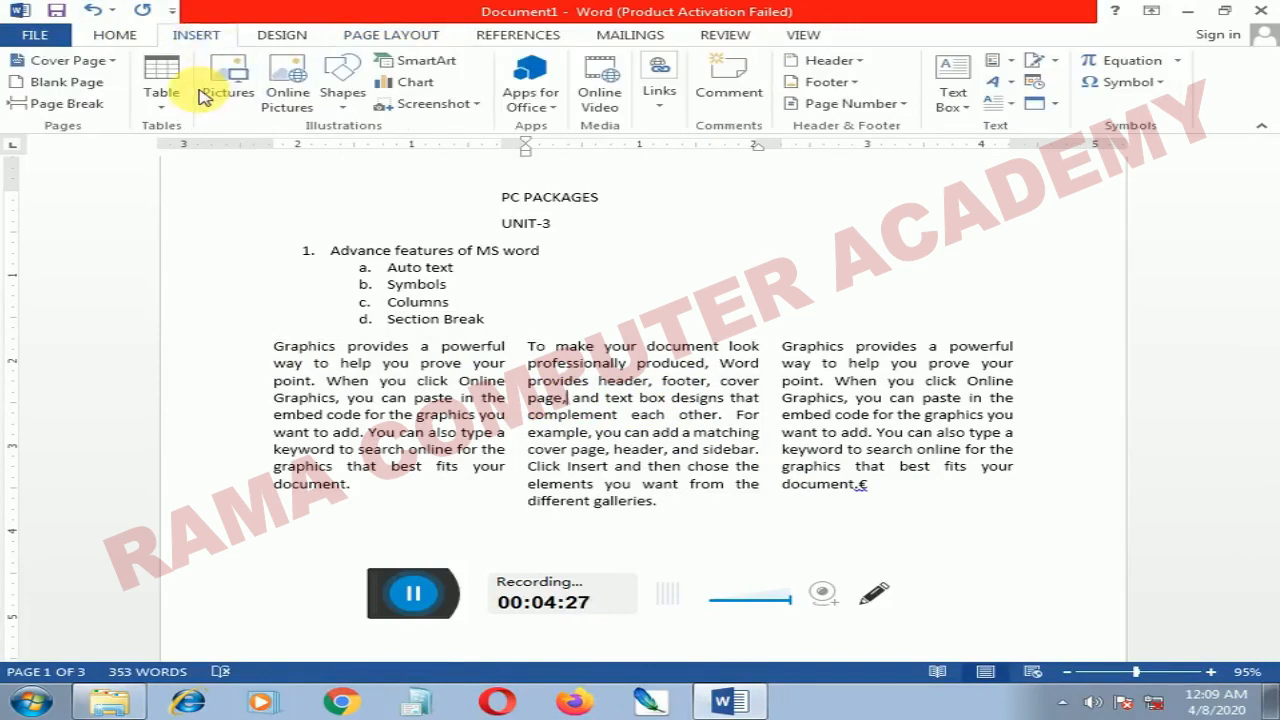
click(238, 95)
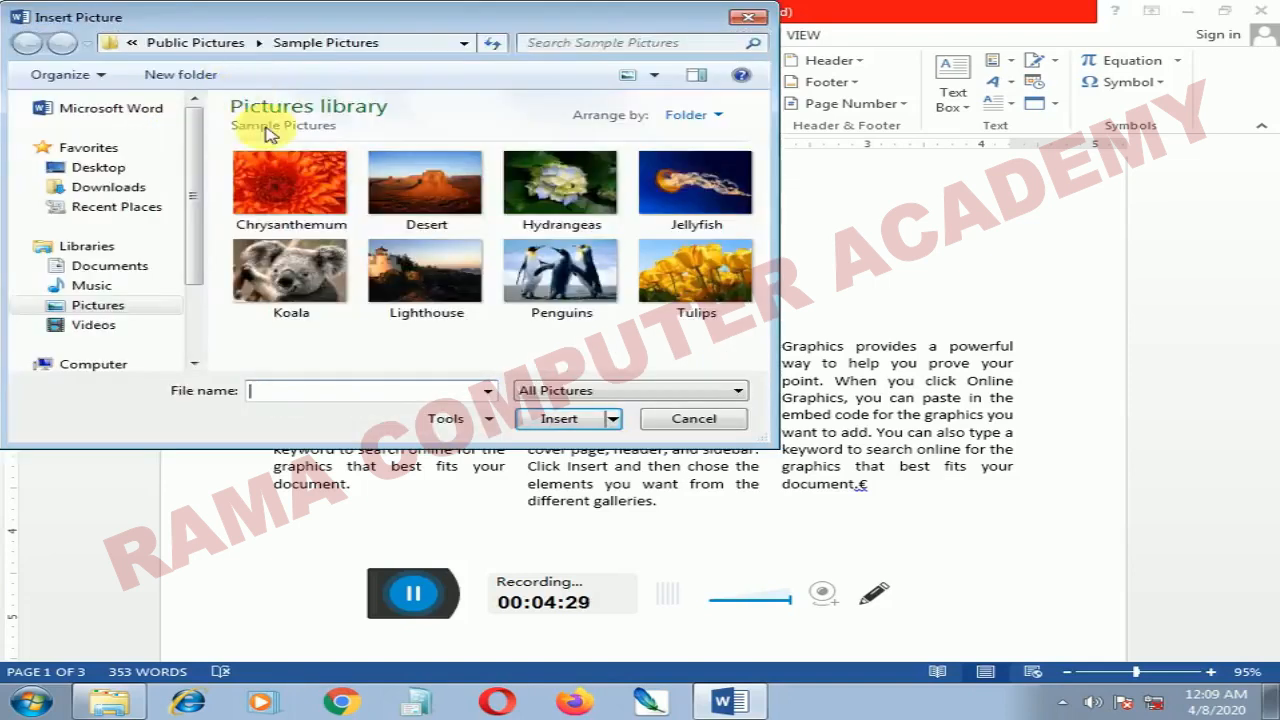
click(320, 178)
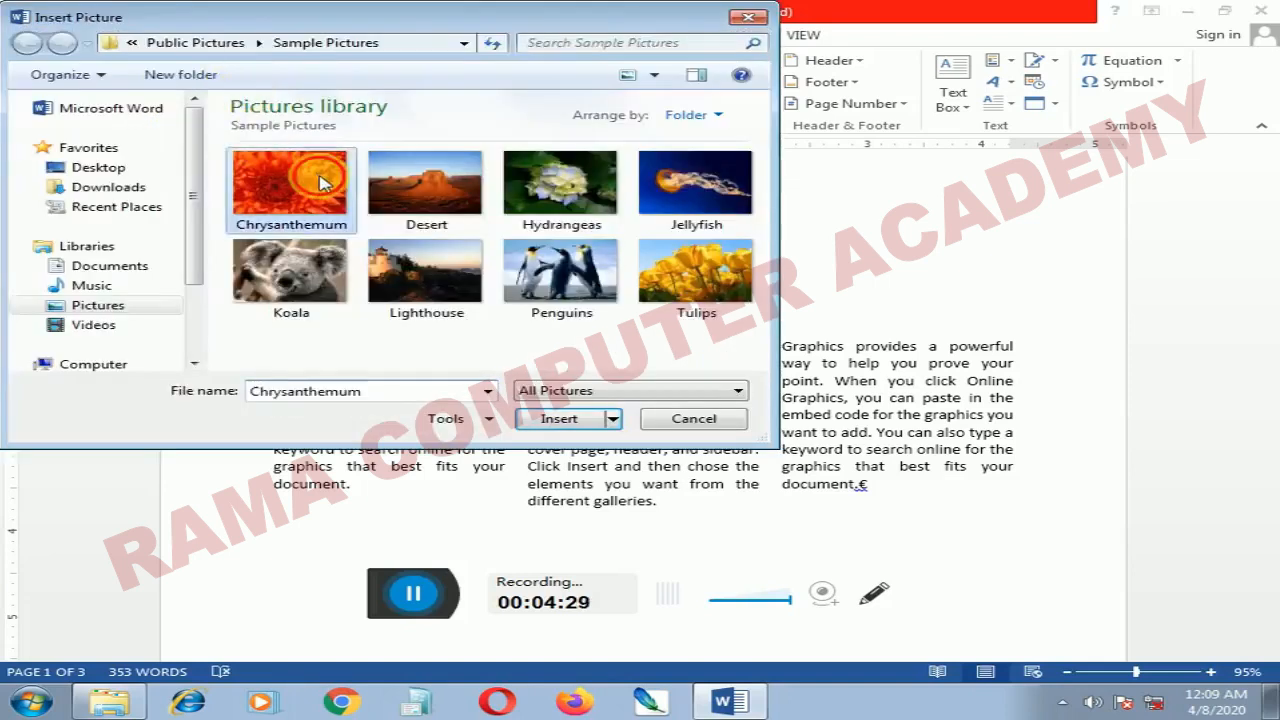
click(583, 428)
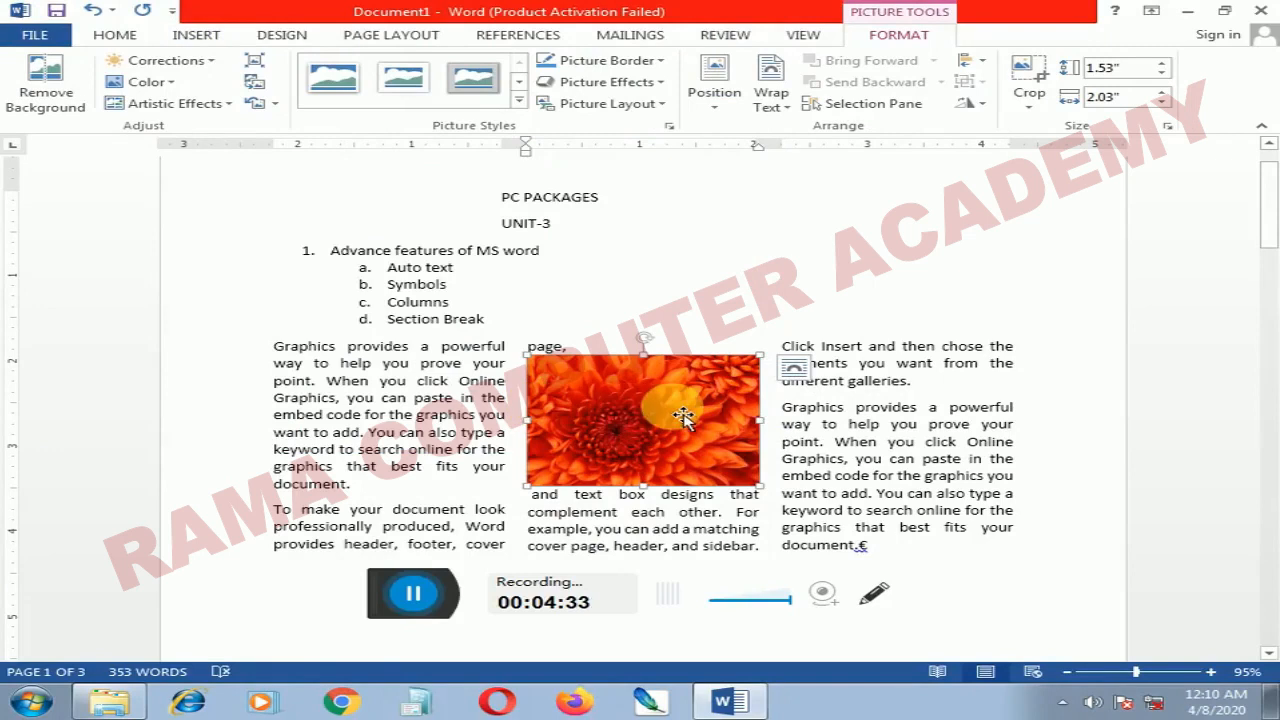
Step: Make the column text wrap around the chrysanthemum picture and move the picture slightly down in the middle column
click(795, 372)
click(852, 490)
click(664, 428)
drag(664, 428, 660, 446)
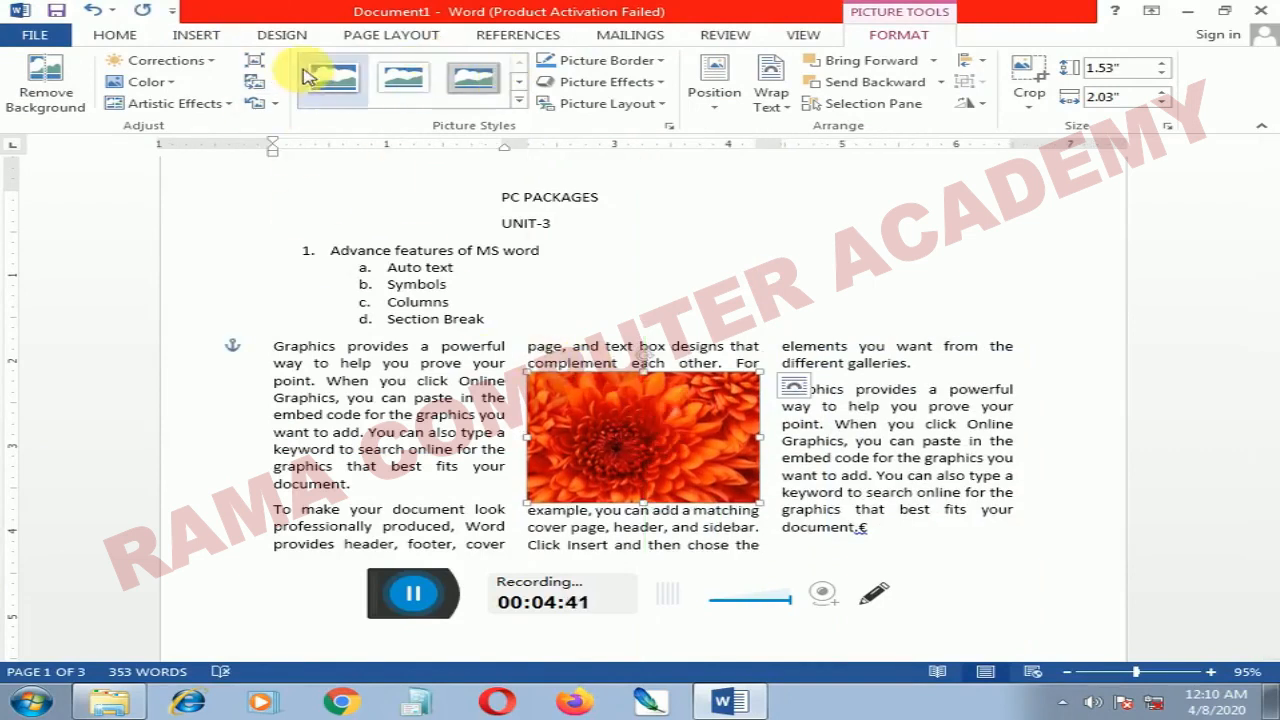
Step: Set the three-column section to equal 2.1" wide columns with 0.1" spacing
click(370, 42)
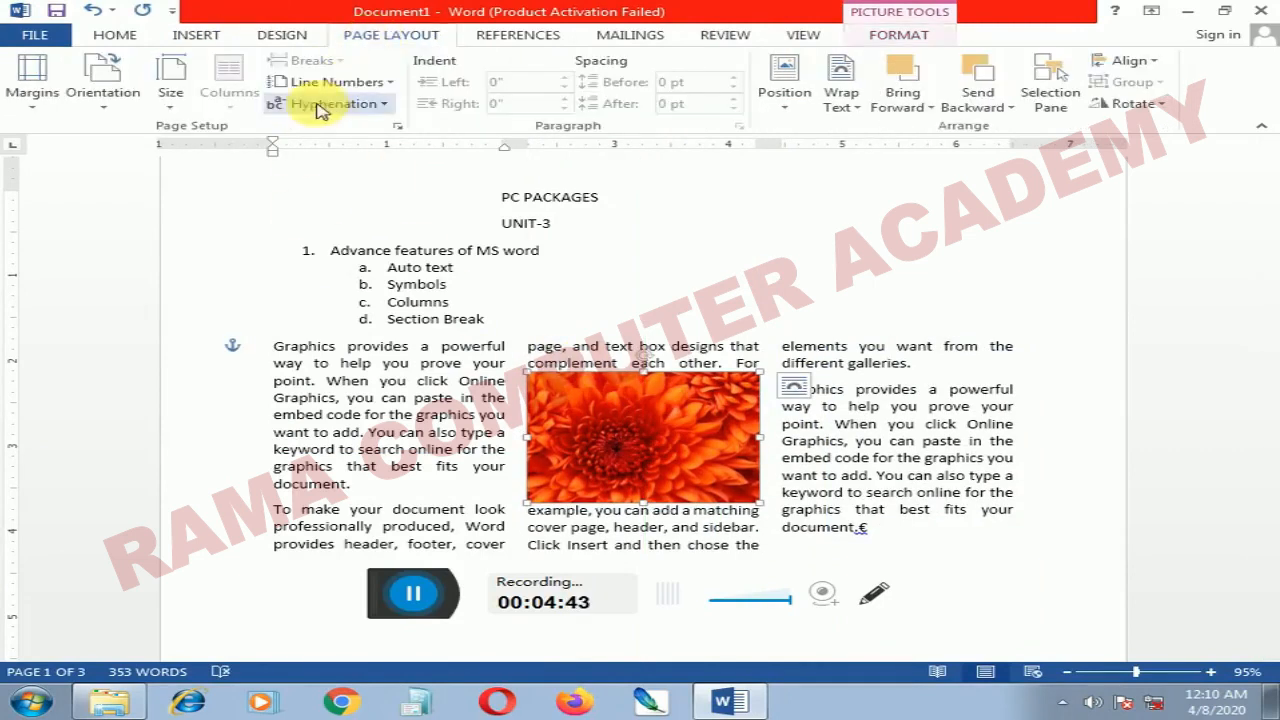
click(380, 398)
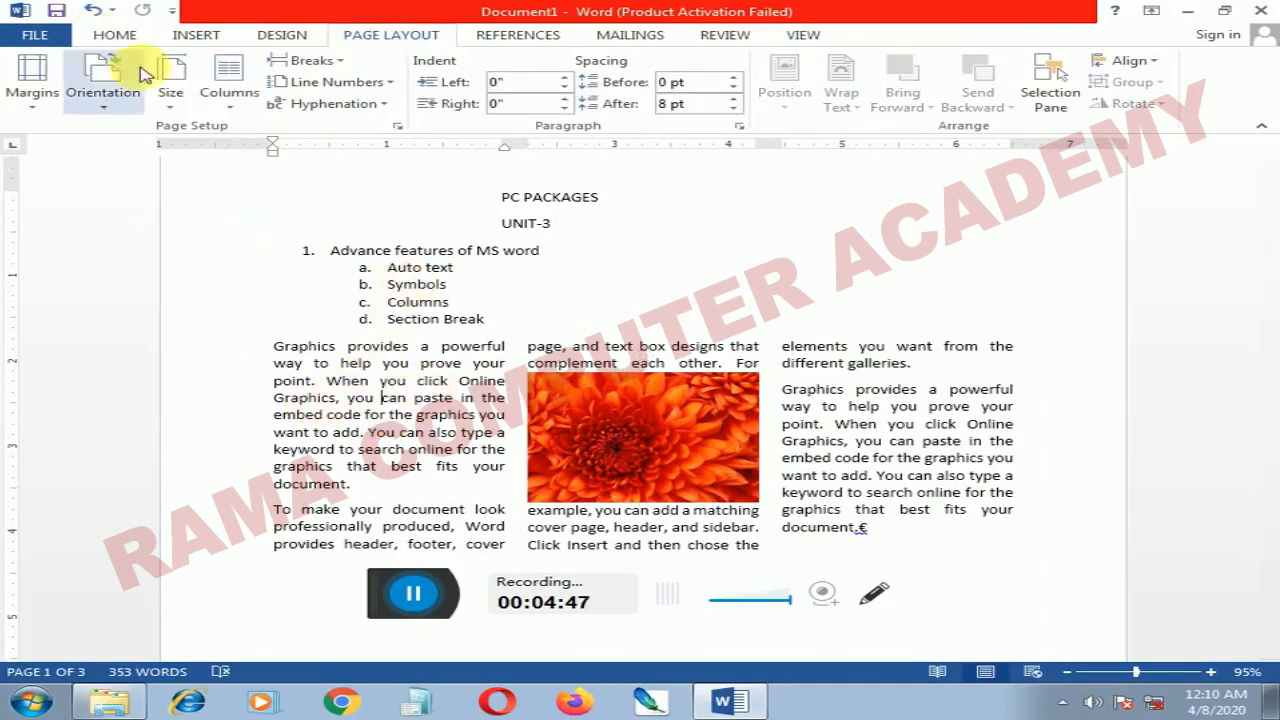
click(285, 338)
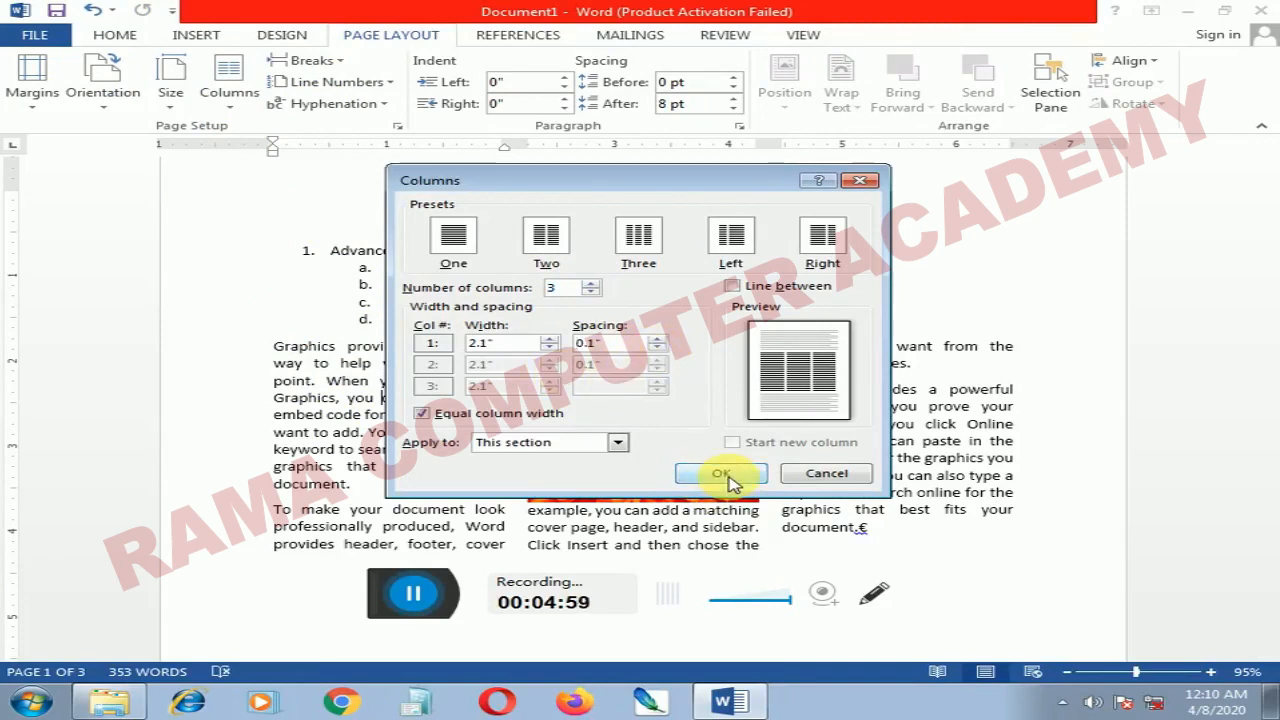
click(722, 474)
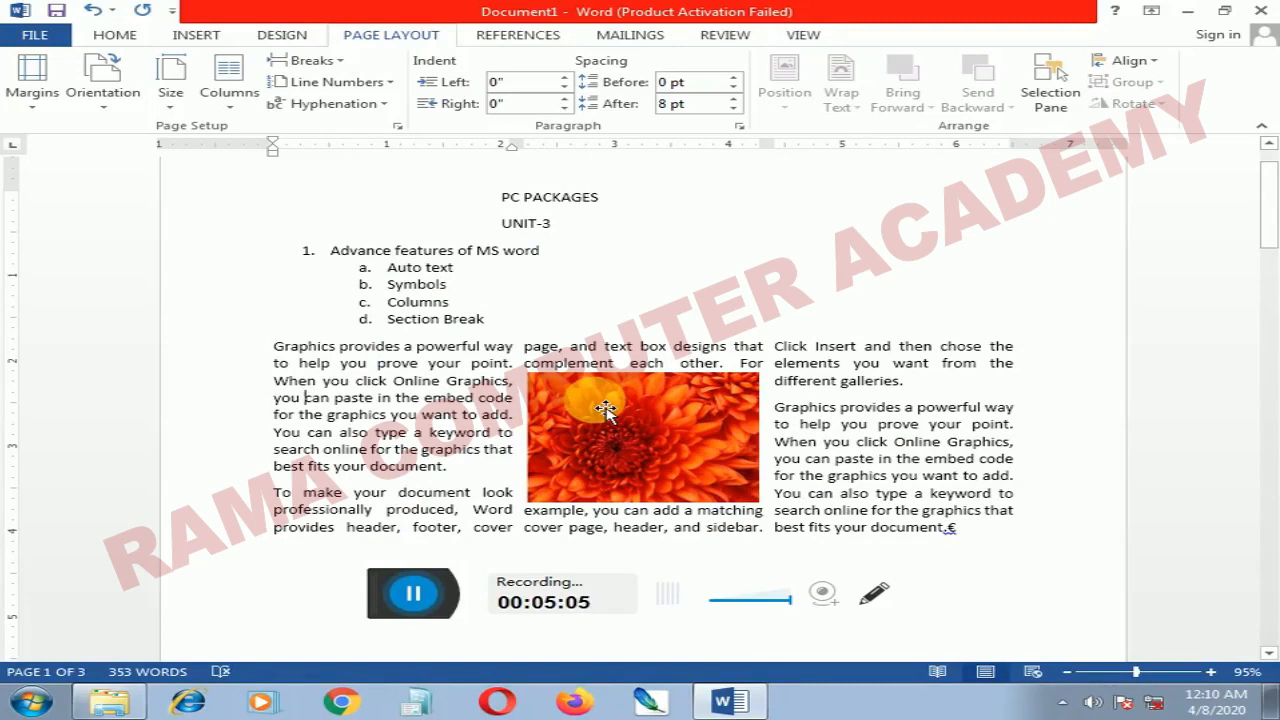
Step: Widen the chrysanthemum picture slightly and shift it so that it fills the width of the middle column
click(613, 411)
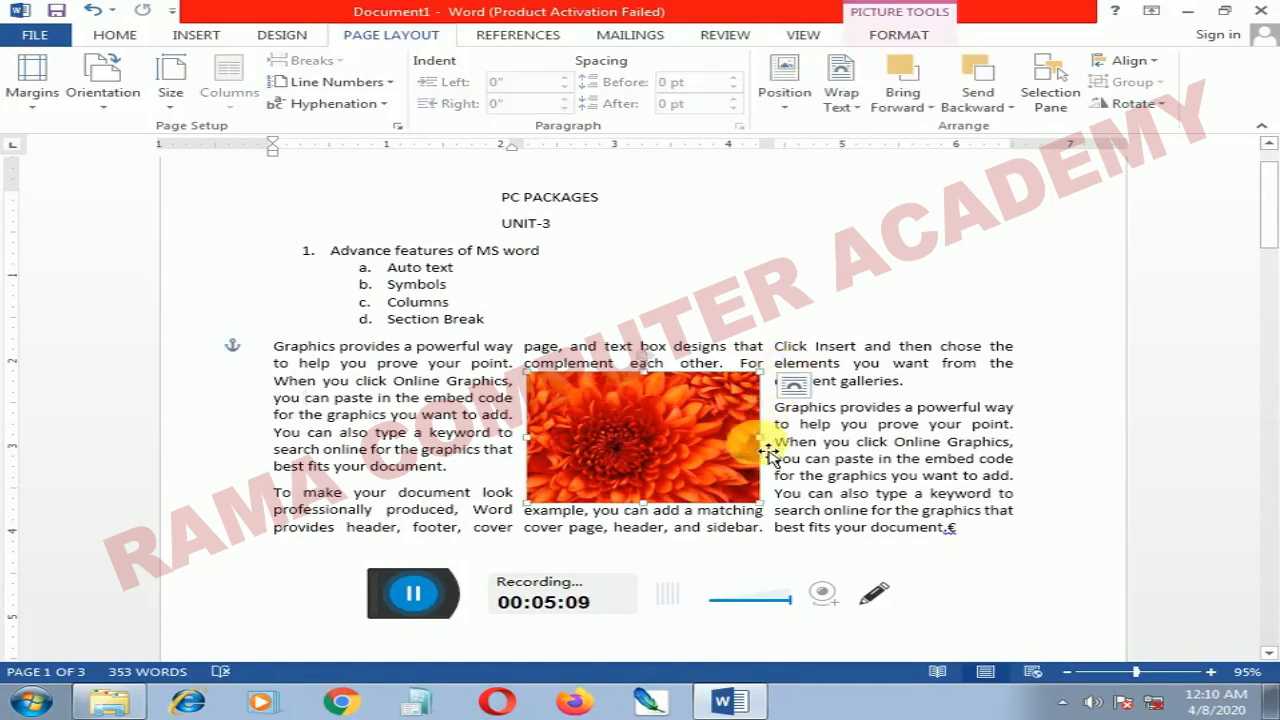
drag(762, 440, 771, 440)
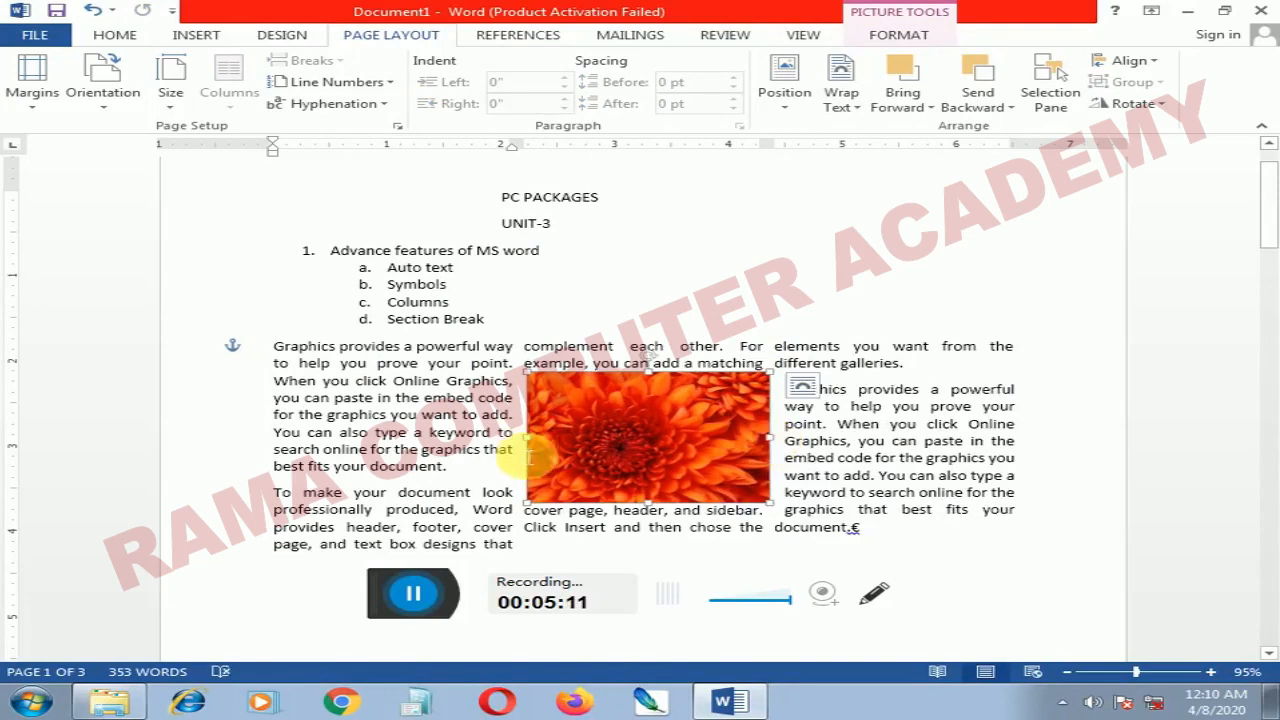
drag(540, 453, 535, 451)
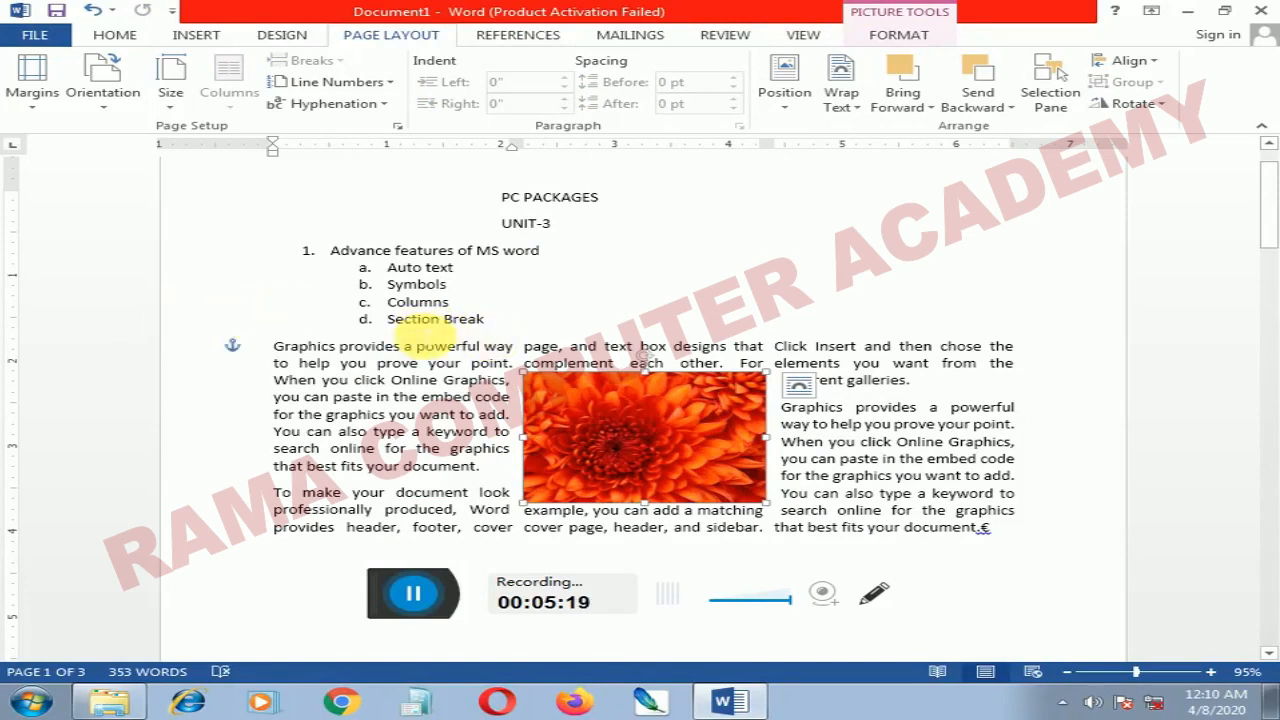
Step: Insert a page break after the first body paragraph and check how the column text is split across the pages
click(432, 320)
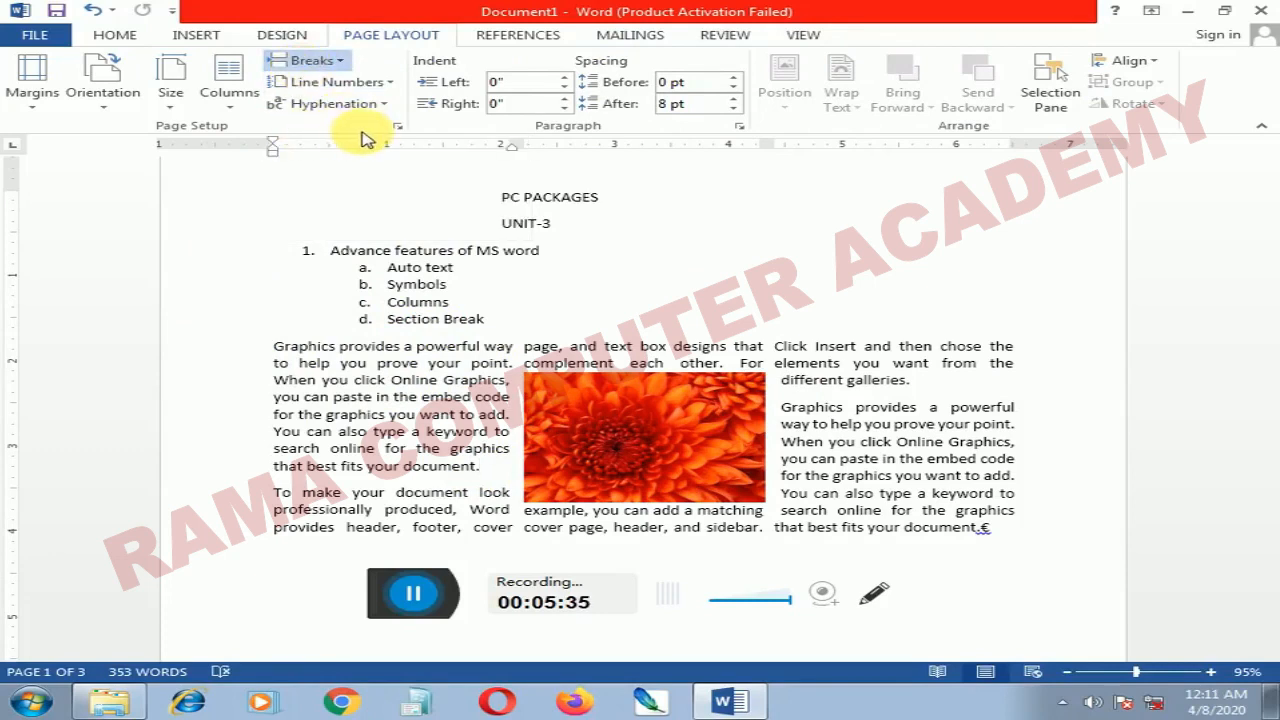
key(ctrl+Return)
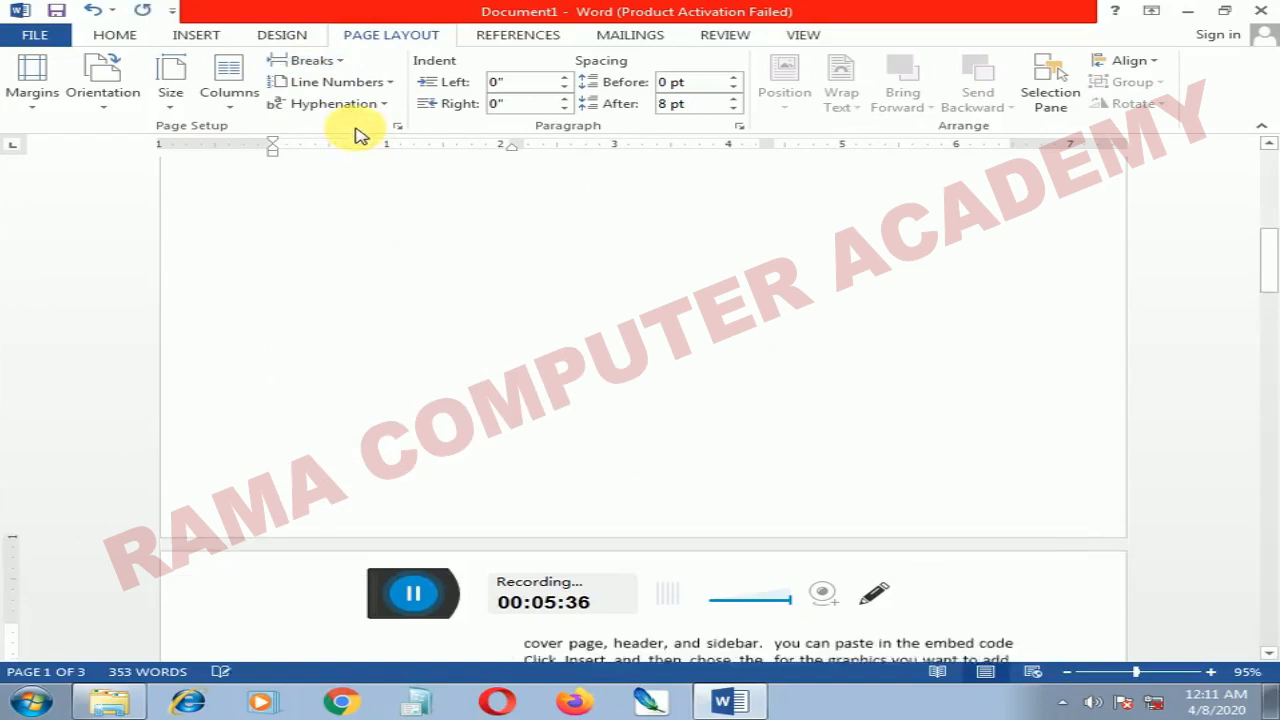
scroll(508, 488, down, 2)
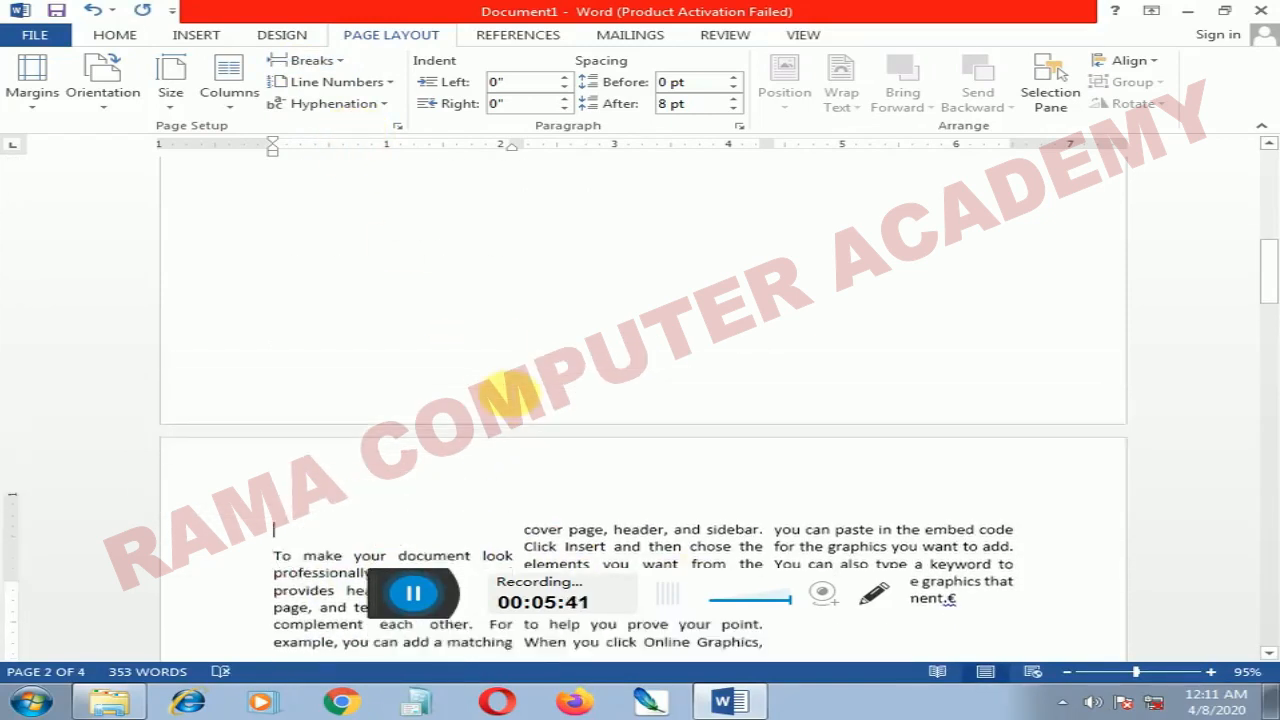
scroll(380, 371, up, 6)
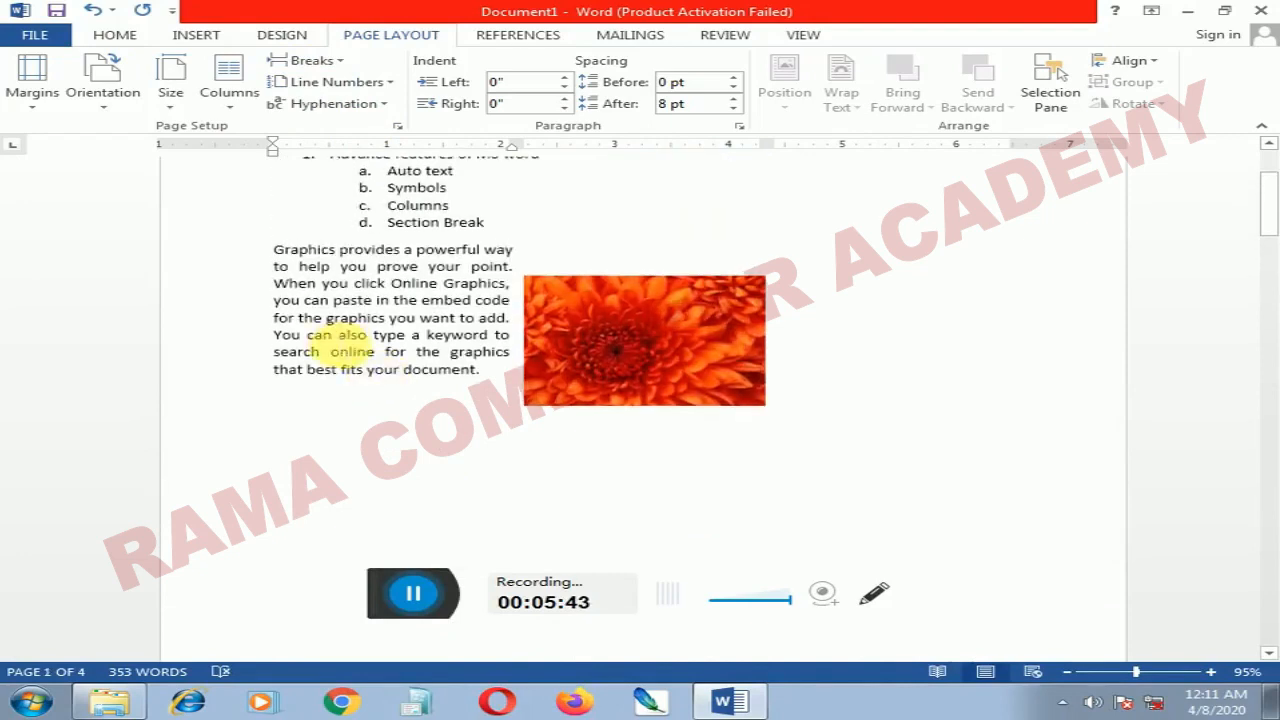
scroll(394, 334, down, 5)
scroll(369, 335, up, 3)
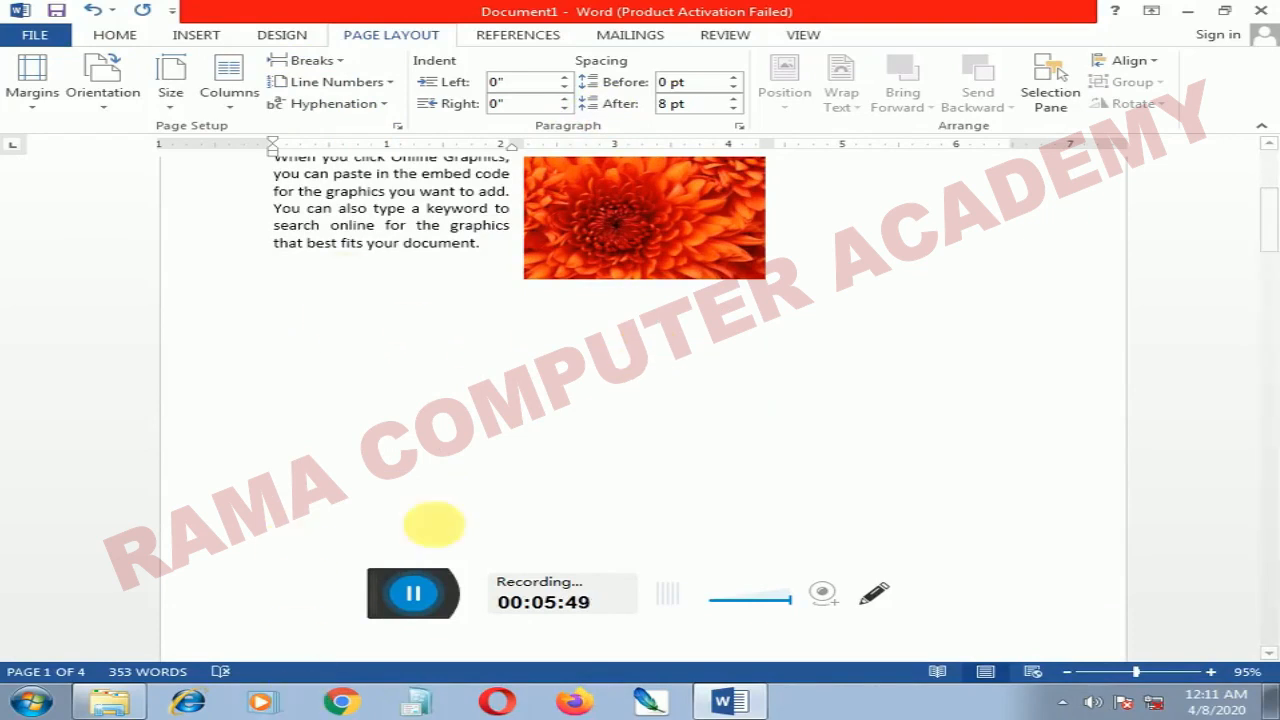
scroll(614, 534, down, 3)
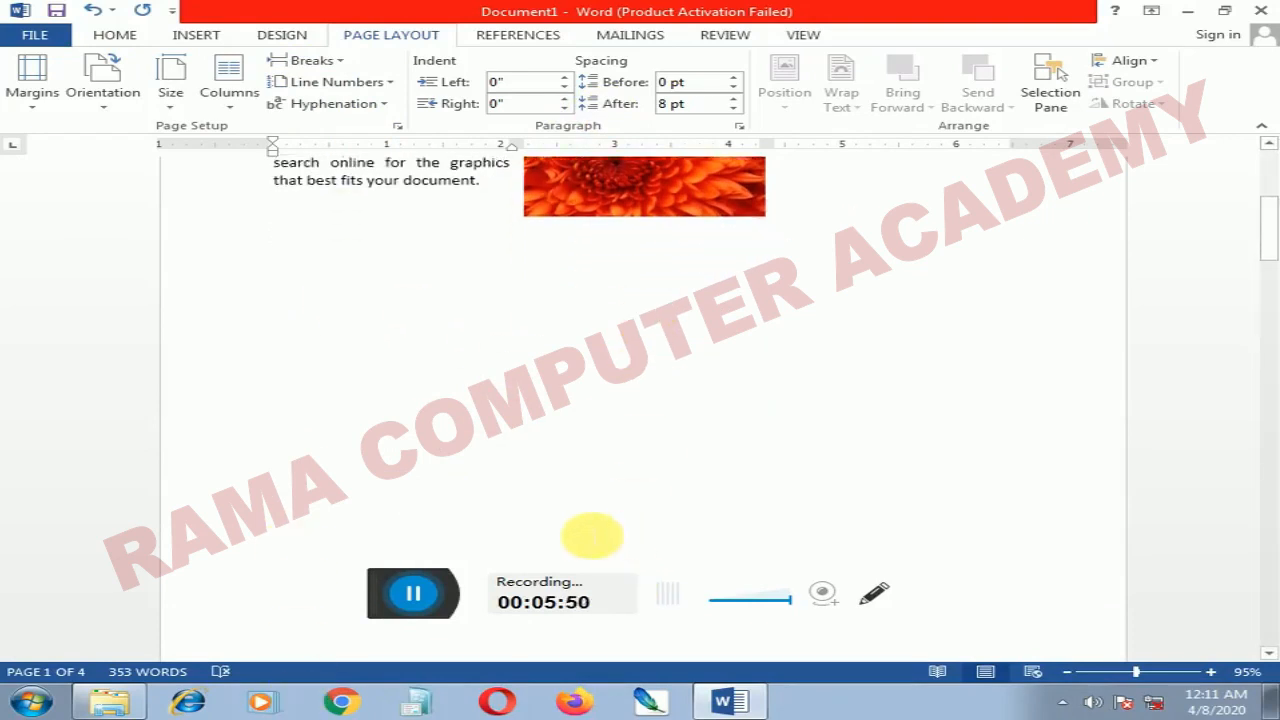
scroll(483, 531, down, 6)
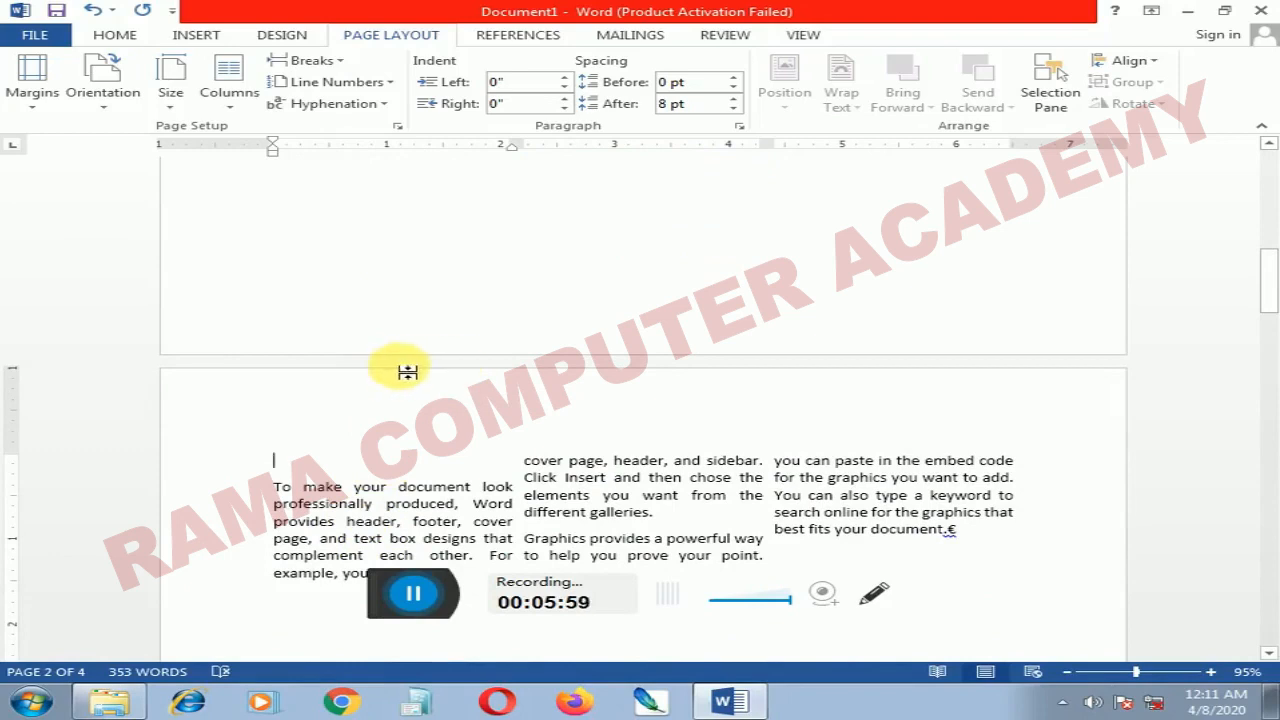
scroll(440, 307, up, 5)
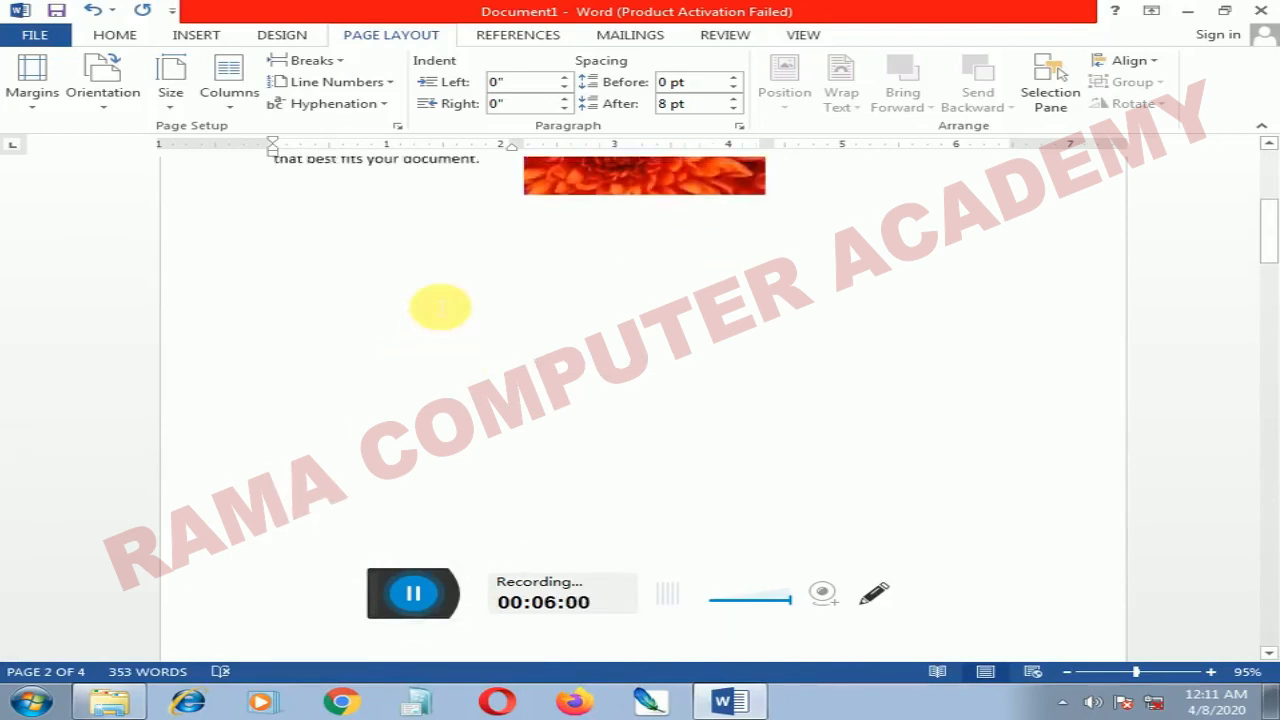
Step: Insert another break that starts a new page below the column text on the second page, and review the pages
scroll(440, 307, up, 3)
click(343, 62)
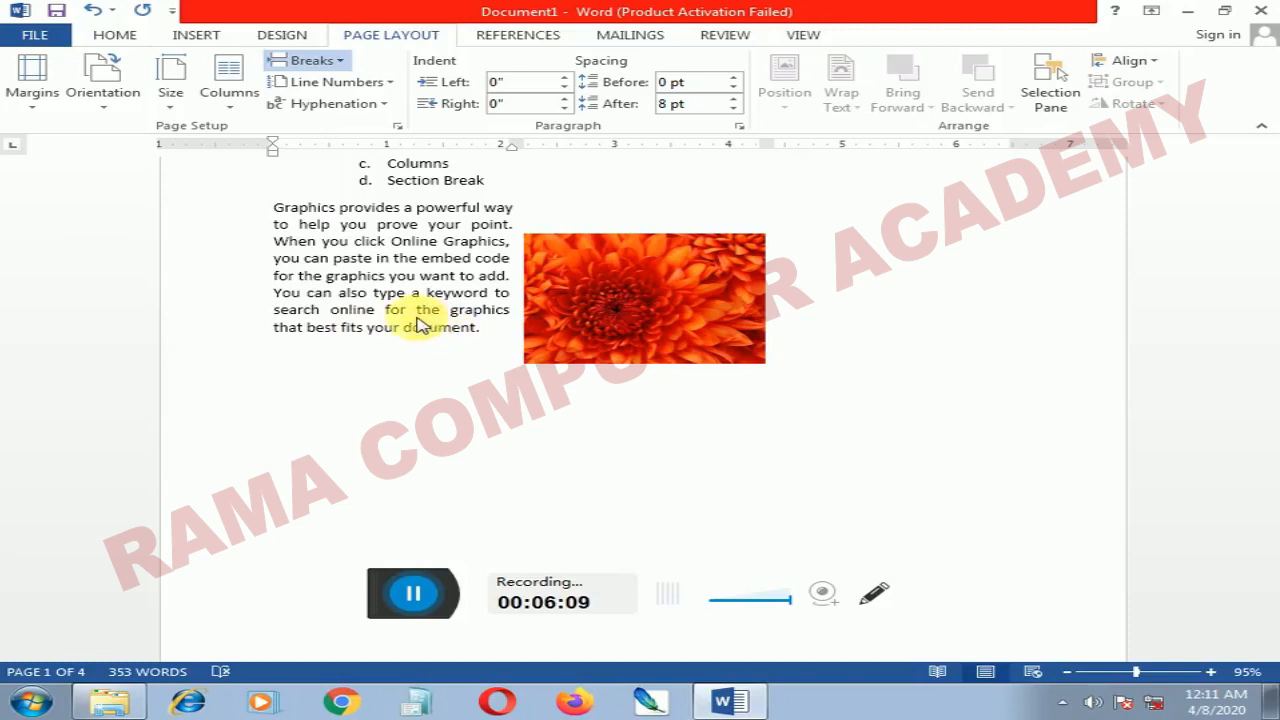
scroll(413, 340, down, 10)
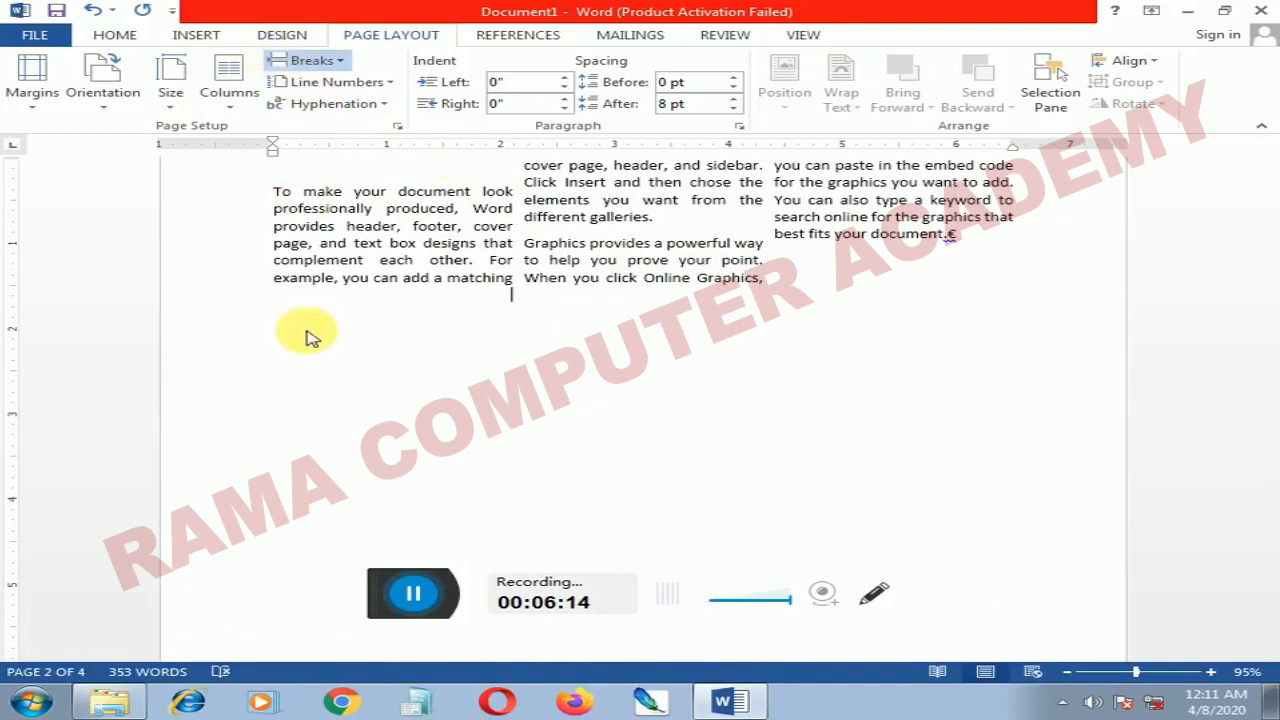
scroll(308, 337, down, 8)
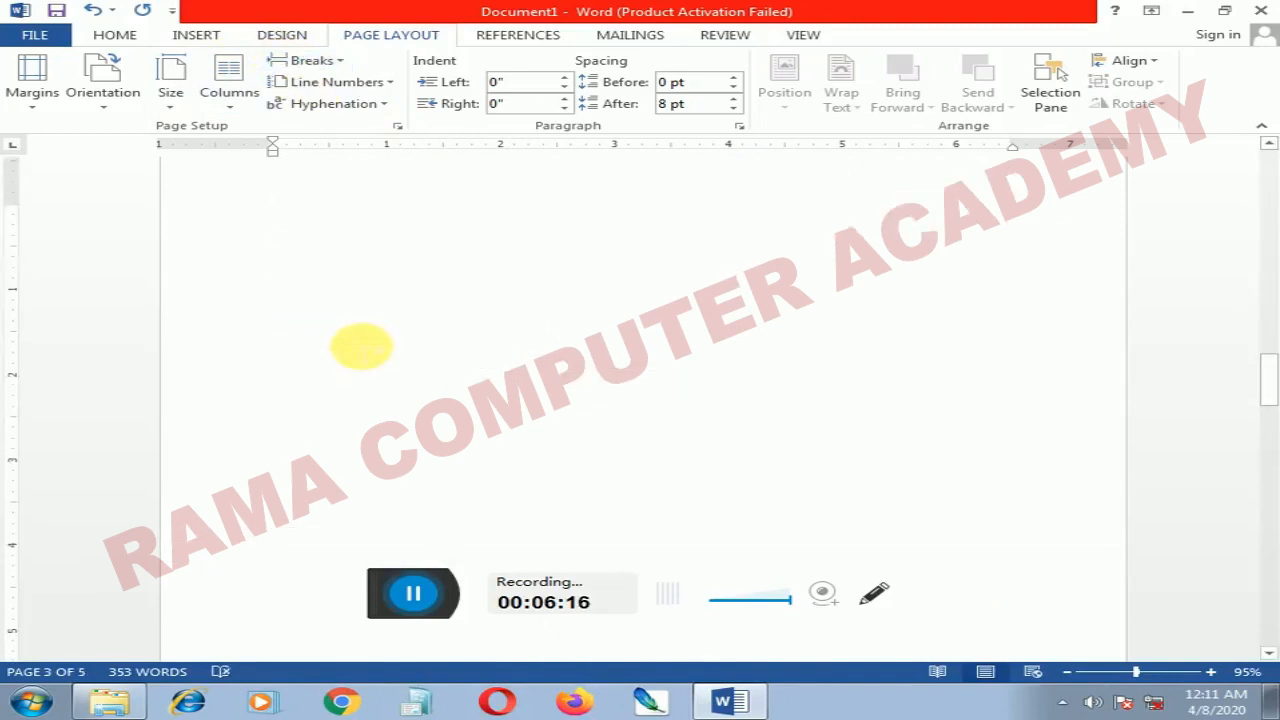
scroll(362, 346, up, 12)
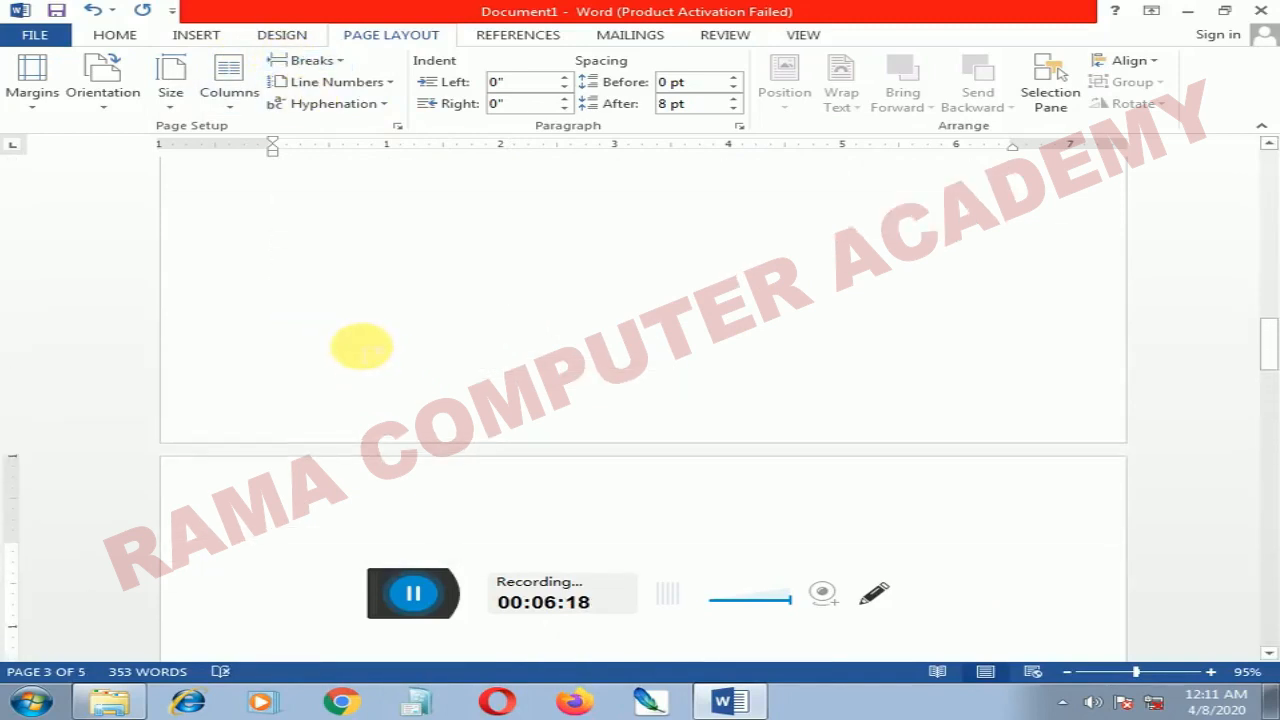
scroll(362, 346, up, 12)
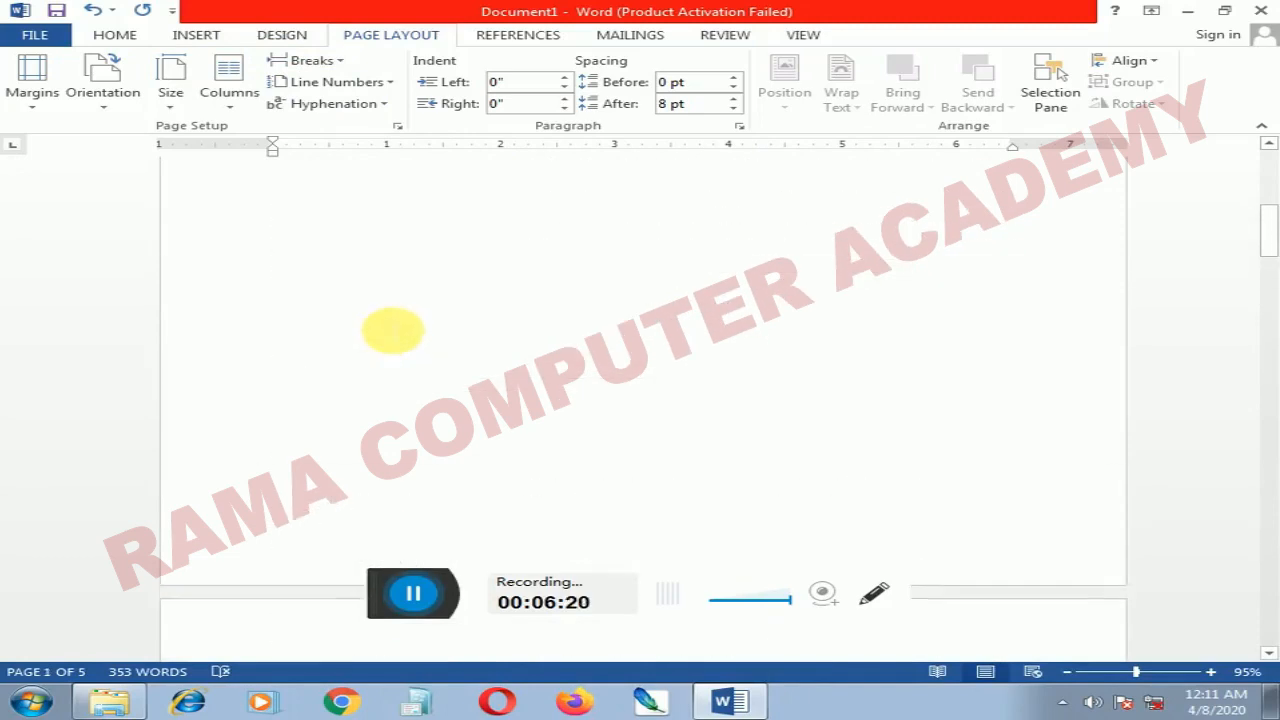
scroll(393, 330, up, 5)
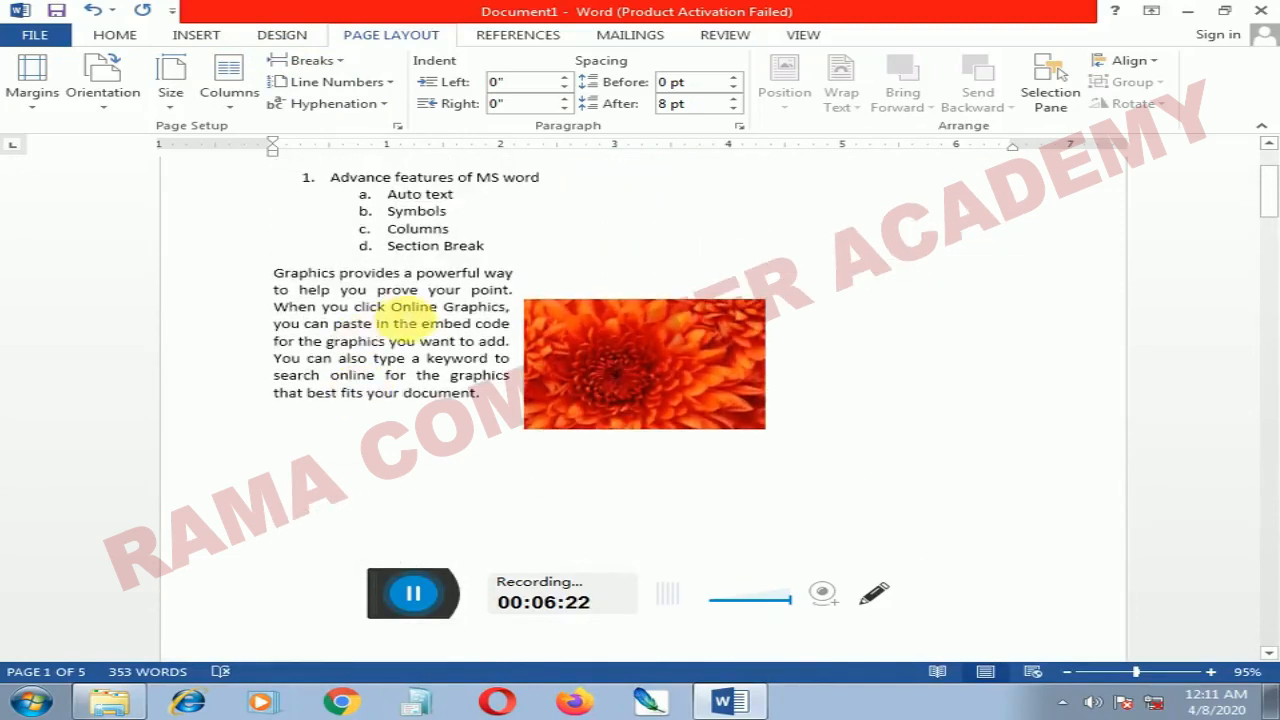